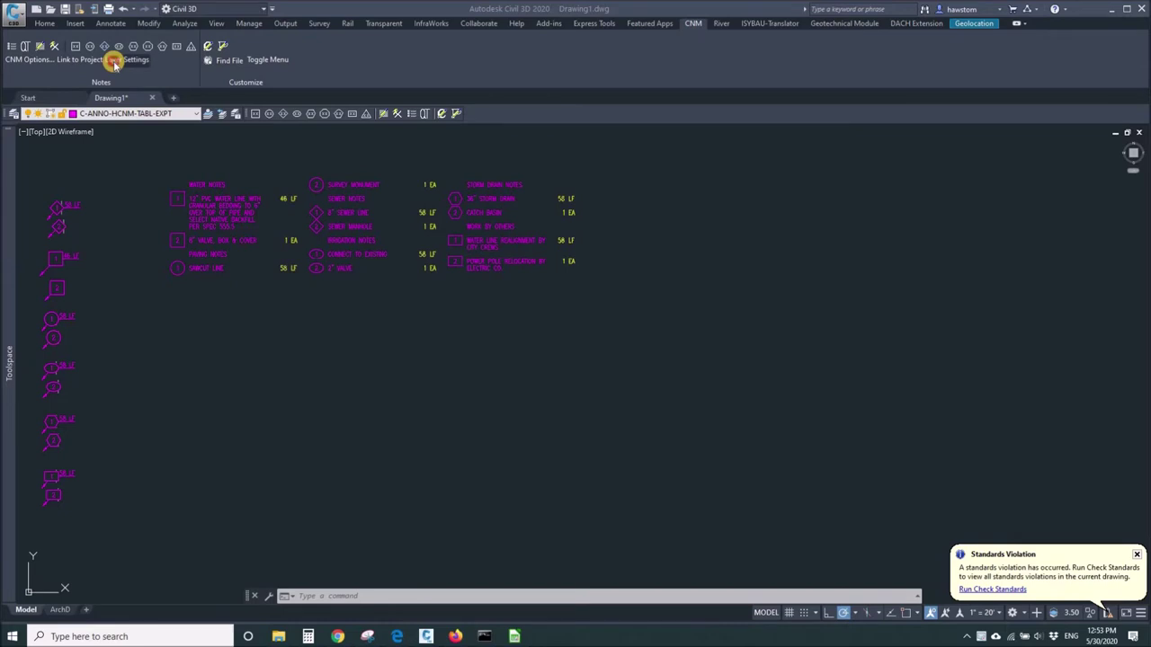
# Open the CNM layer settings file and examine the layer names, colours and descriptions of the notes entries.
pyautogui.click(114, 64)
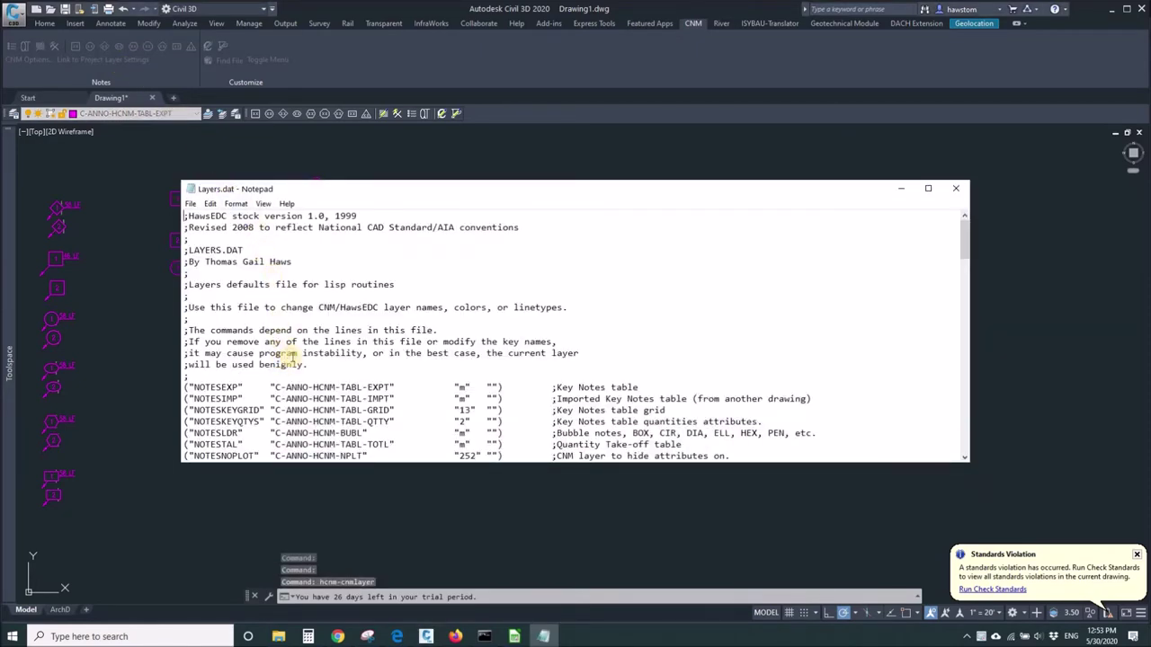
pyautogui.scroll(-2, 290, 354)
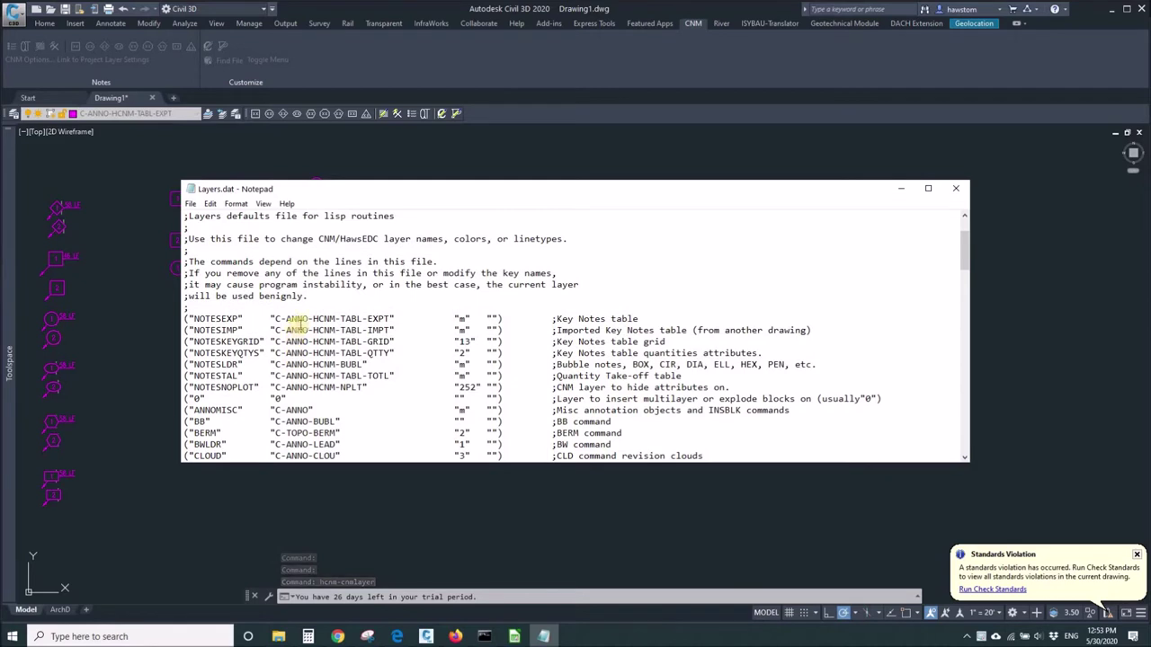
pyautogui.moveTo(594, 318); pyautogui.dragTo(617, 319)
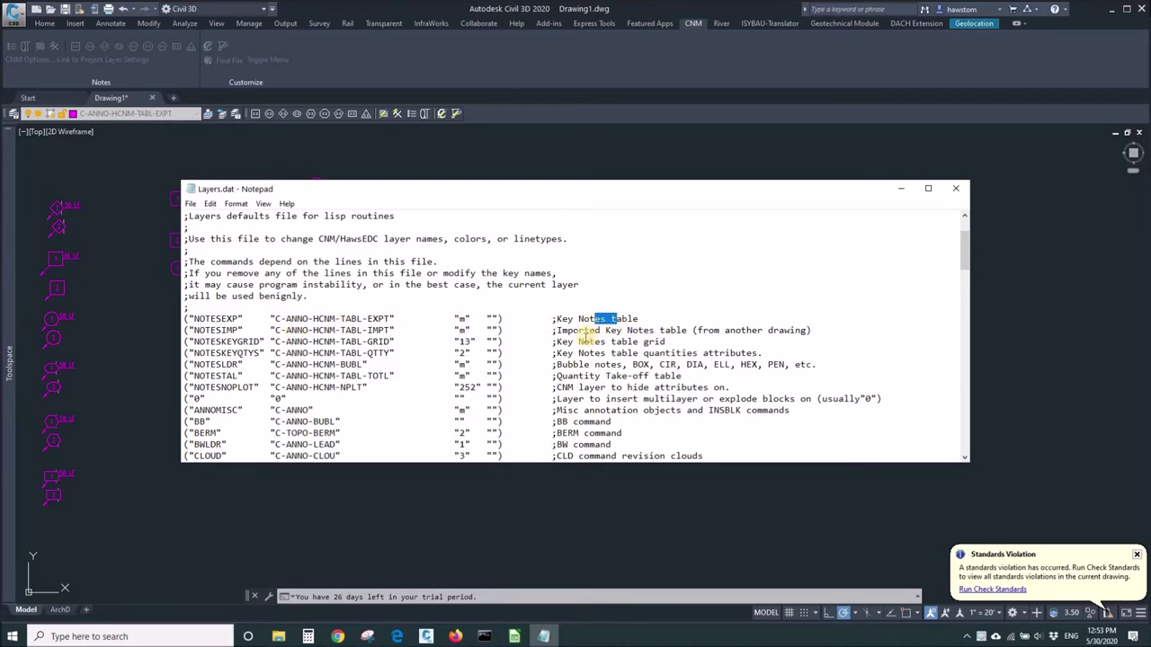
pyautogui.moveTo(573, 330); pyautogui.dragTo(601, 344)
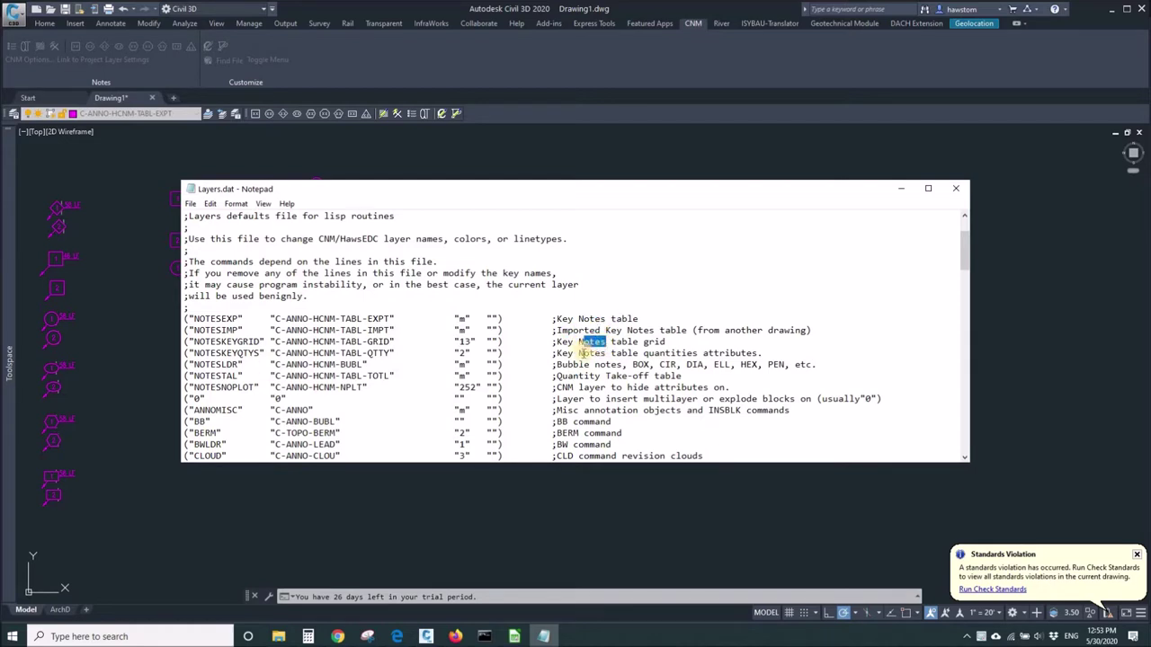
pyautogui.doubleClick(463, 341)
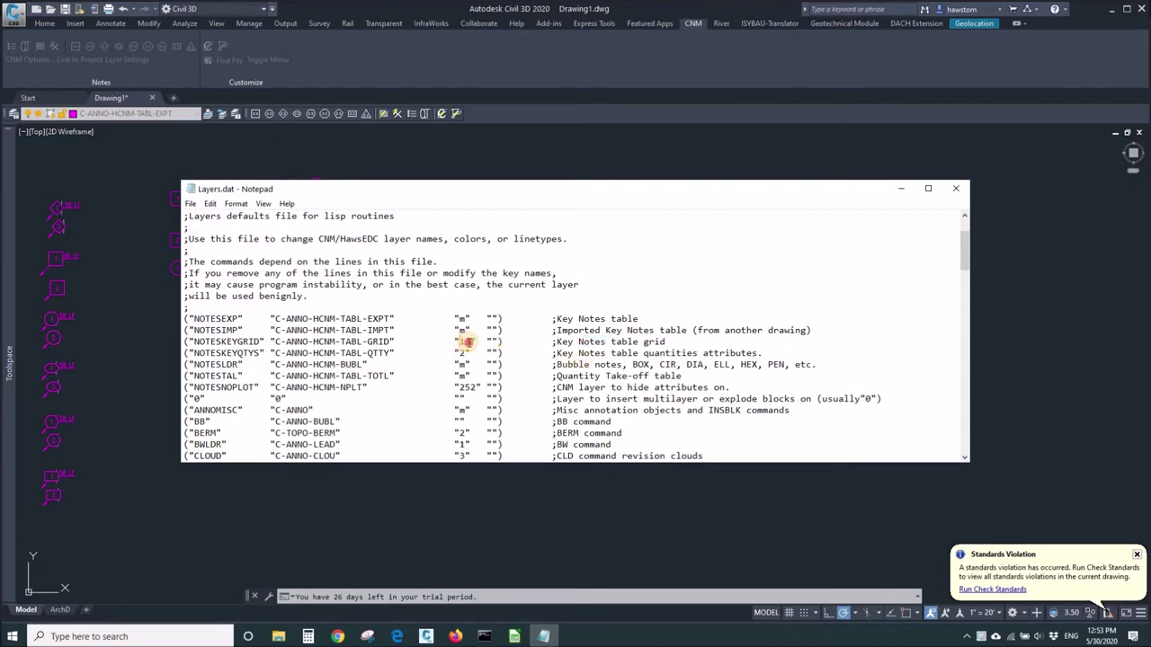
pyautogui.moveTo(351, 331); pyautogui.dragTo(394, 318)
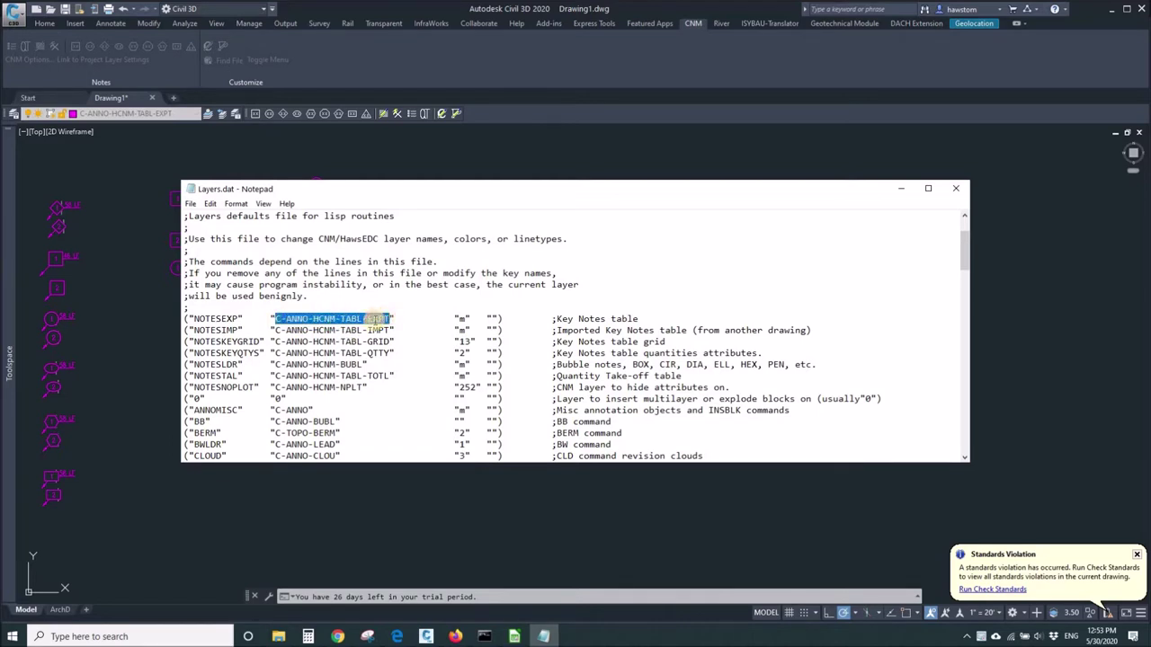
pyautogui.click(294, 320)
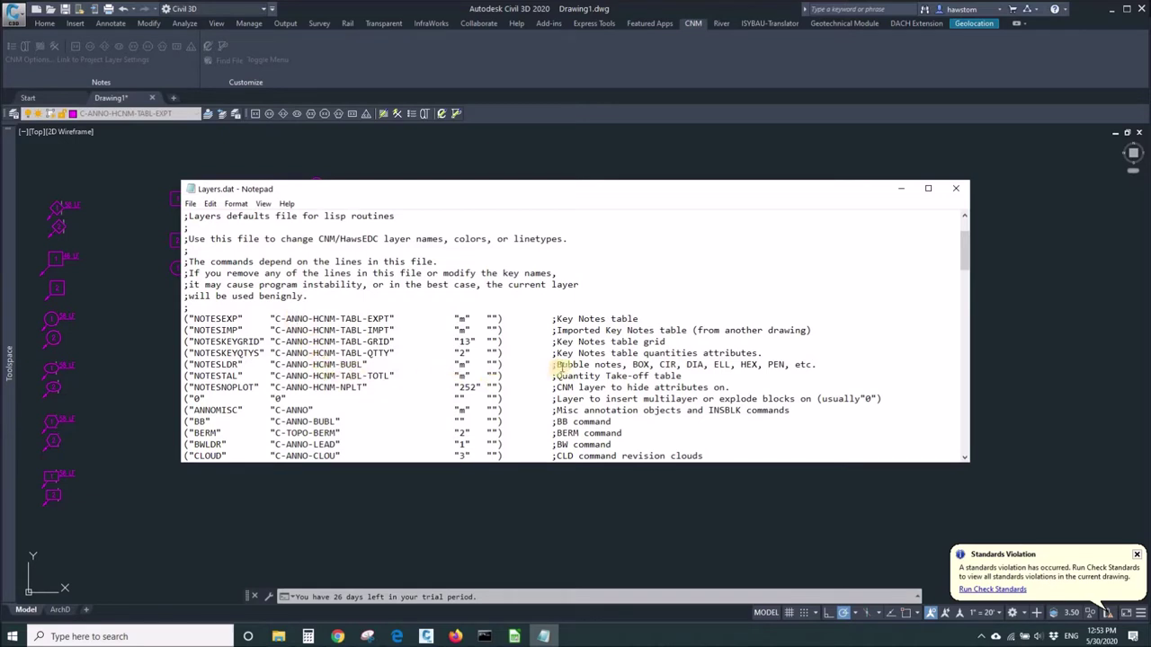
pyautogui.click(655, 365)
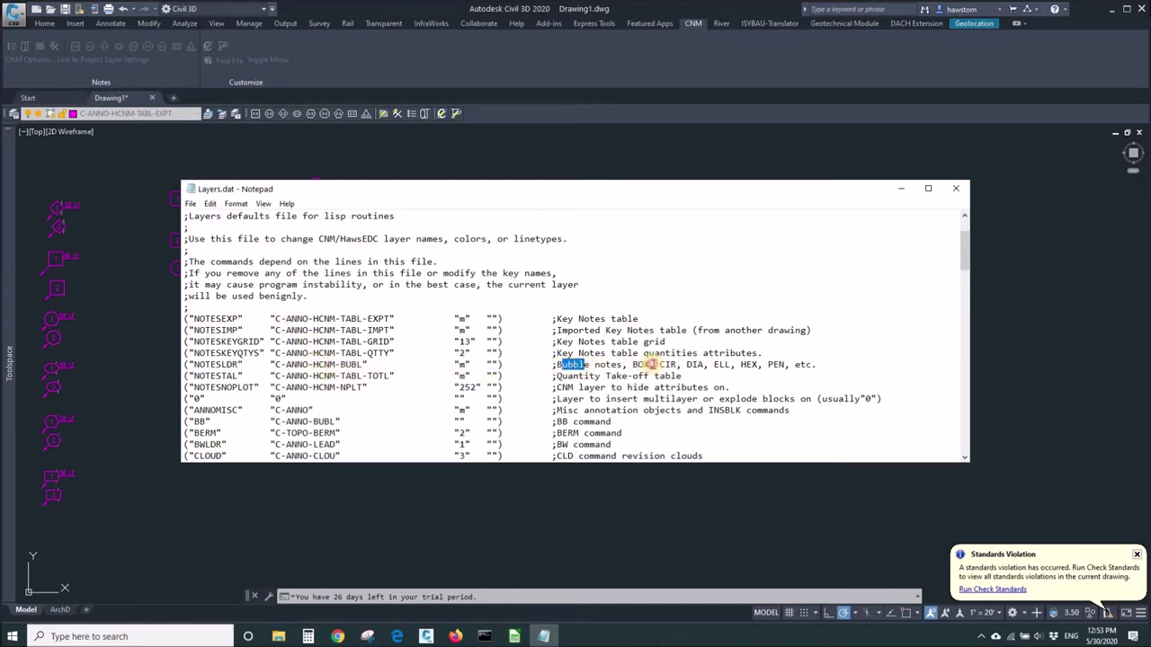
pyautogui.moveTo(620, 365); pyautogui.dragTo(590, 376)
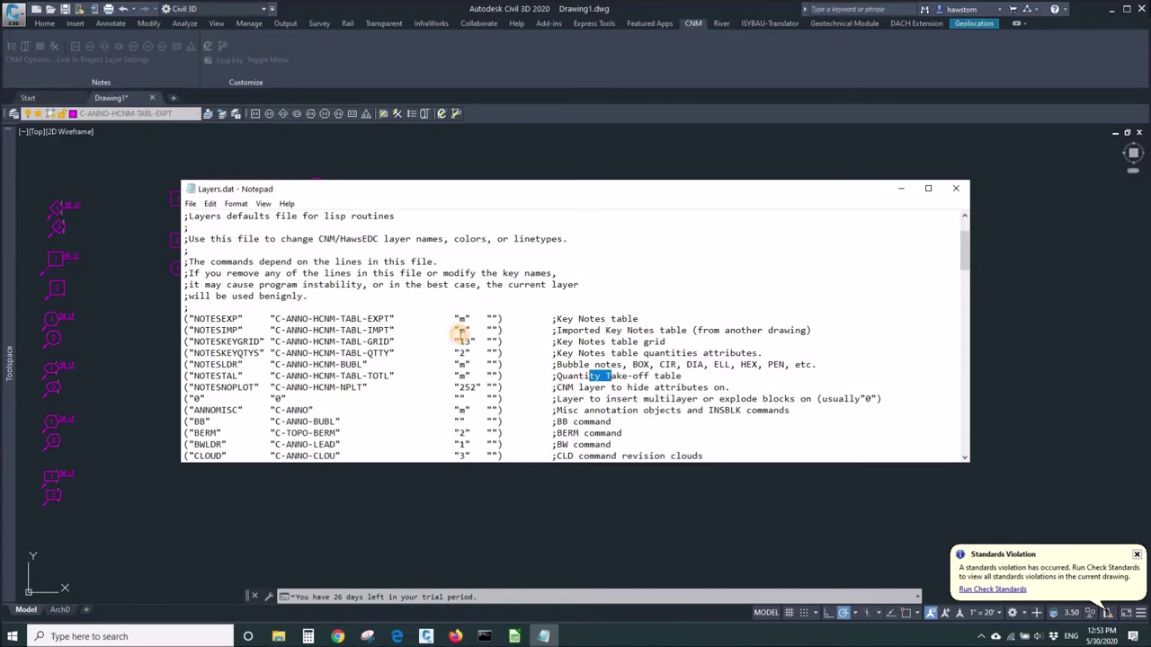
# Set the layer colour to 4 for the NOTESEXP, NOTESKEYGRID and NOTESKEYQTYS entries in Layers.dat.
pyautogui.click(461, 334)
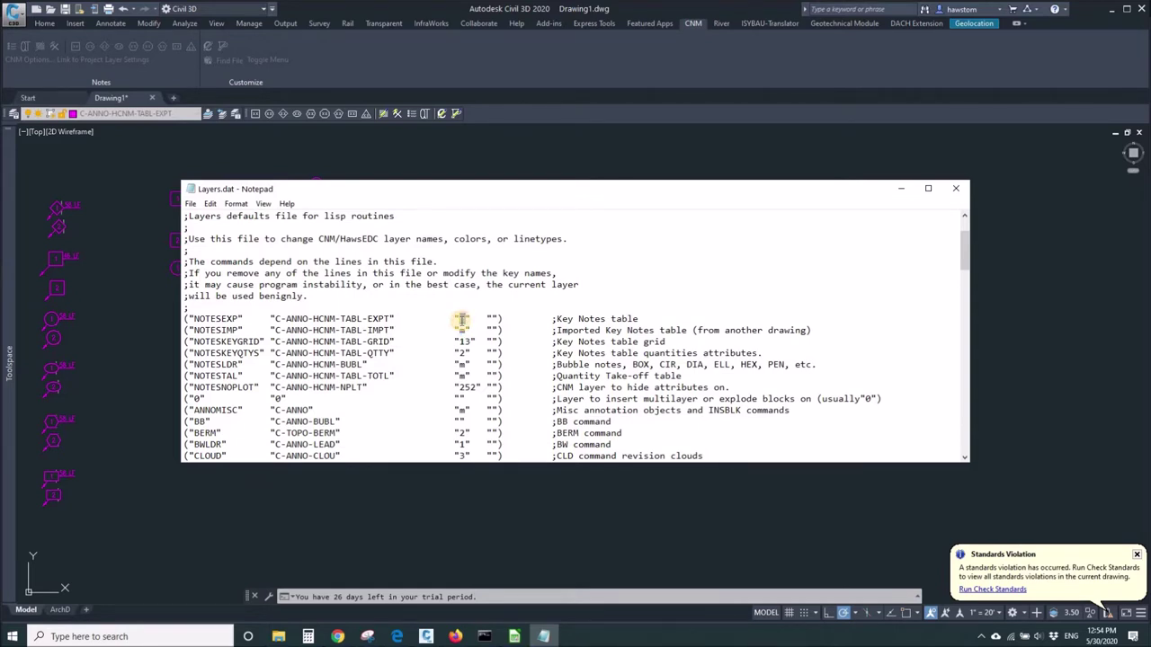
pyautogui.doubleClick(461, 320)
pyautogui.write('4')
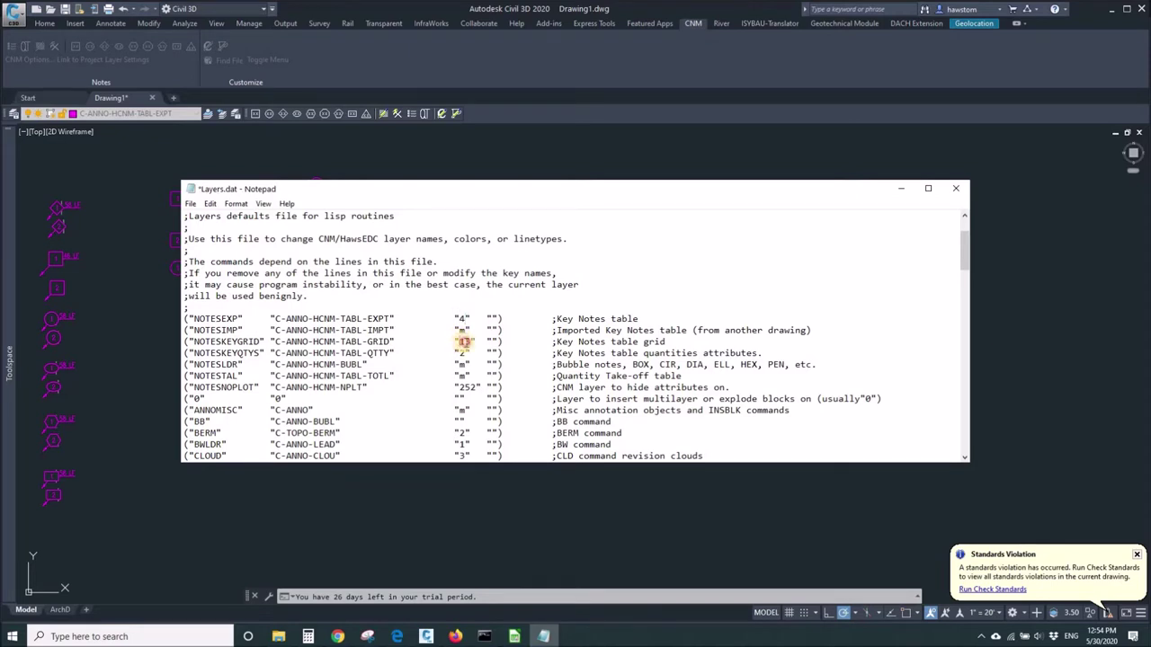
pyautogui.write('4')
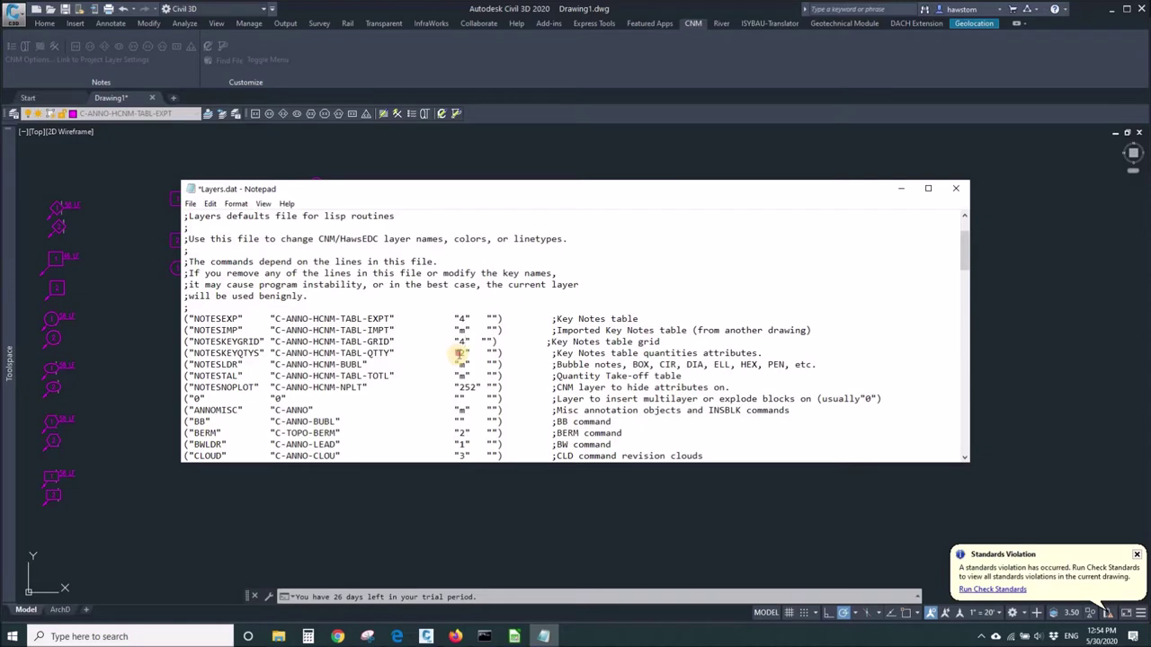
pyautogui.write('4')
# Save and close Layers.dat and import the edited layer settings into the drawing.
pyautogui.hotkey('ctrl', 's')
pyautogui.hotkey('alt', 'F4')
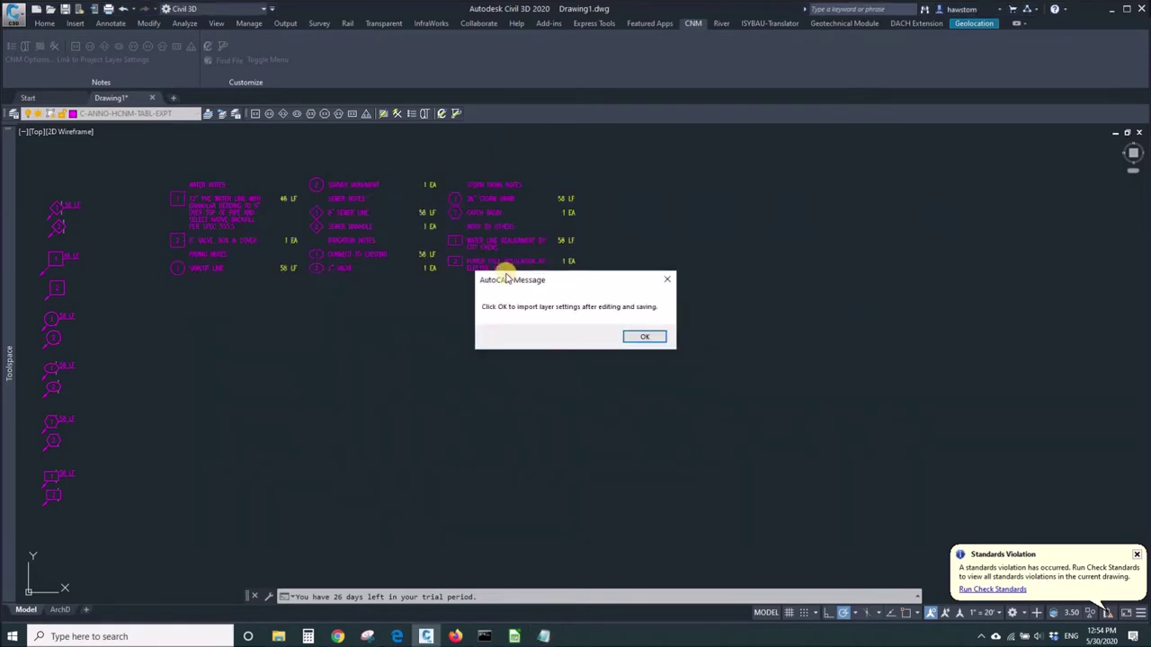
pyautogui.click(643, 338)
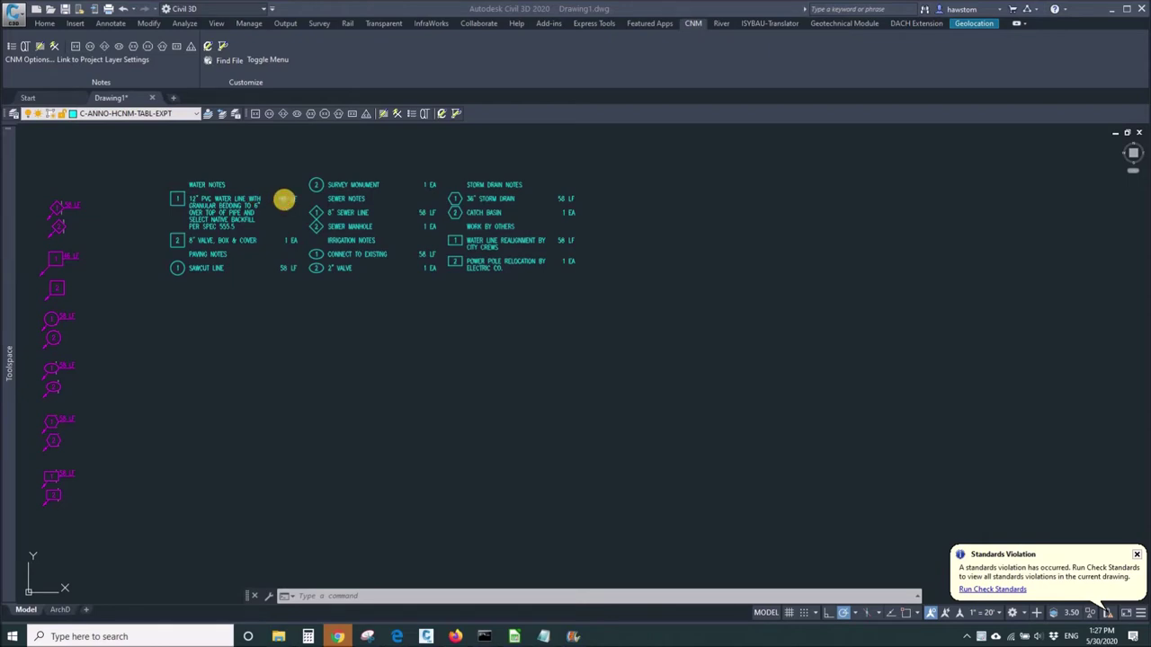
pyautogui.click(273, 201)
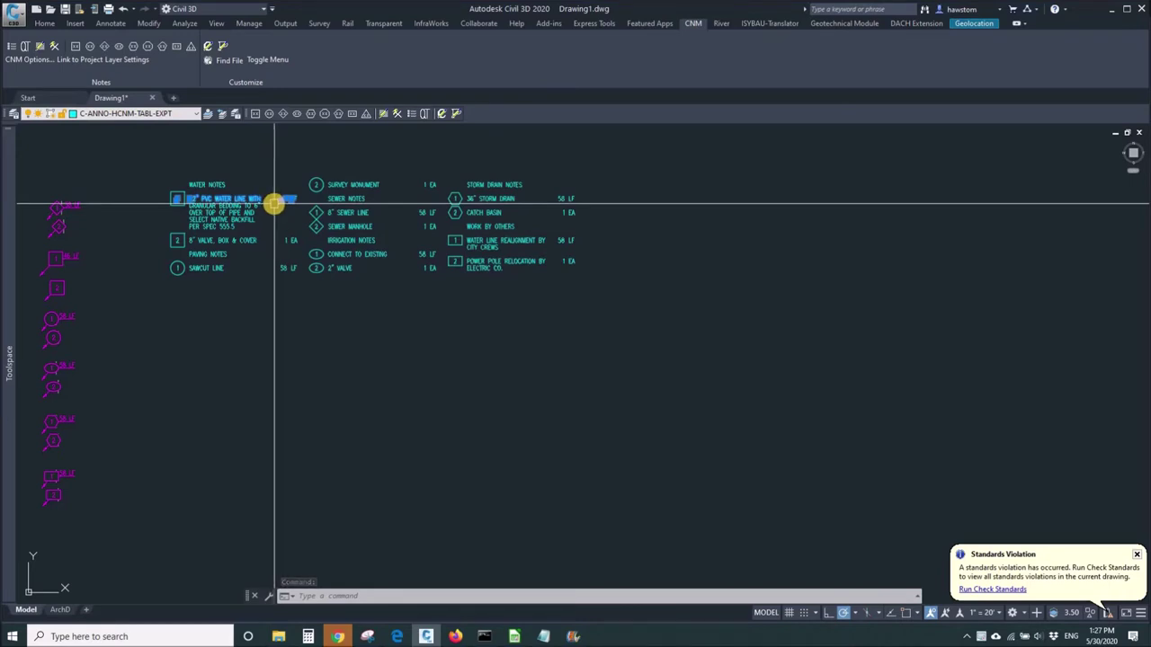
pyautogui.press('Escape')
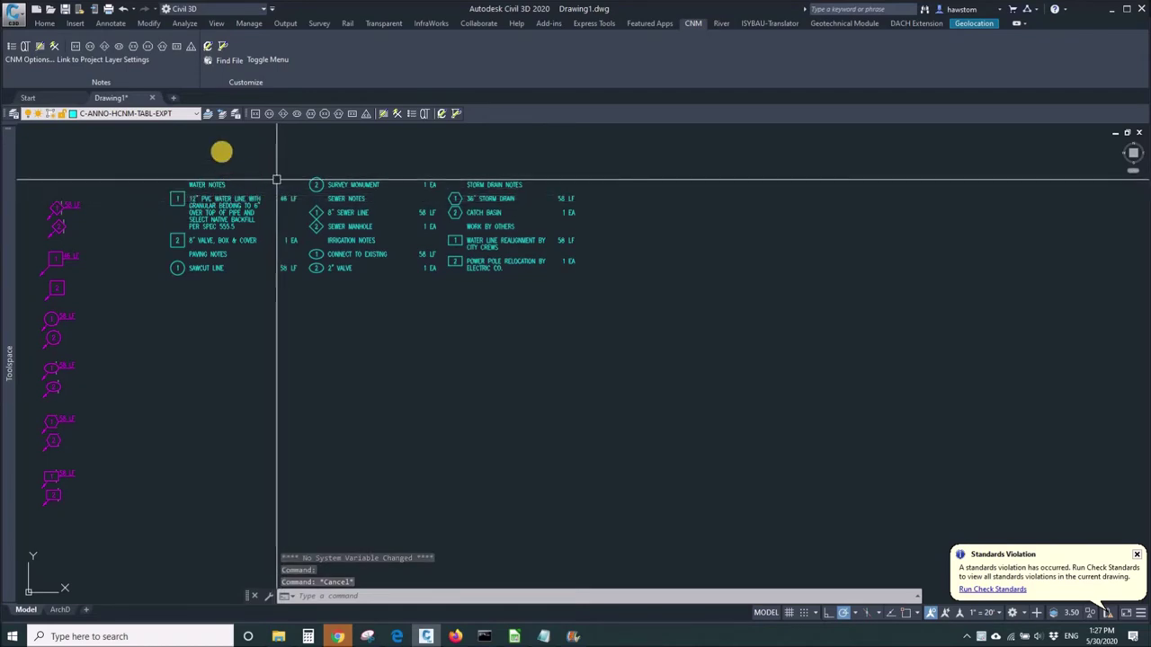
# Enable grid lines for Key Notes Tables in the CNM table styles and regenerate the key notes table with the default maximum column height.
pyautogui.click(15, 56)
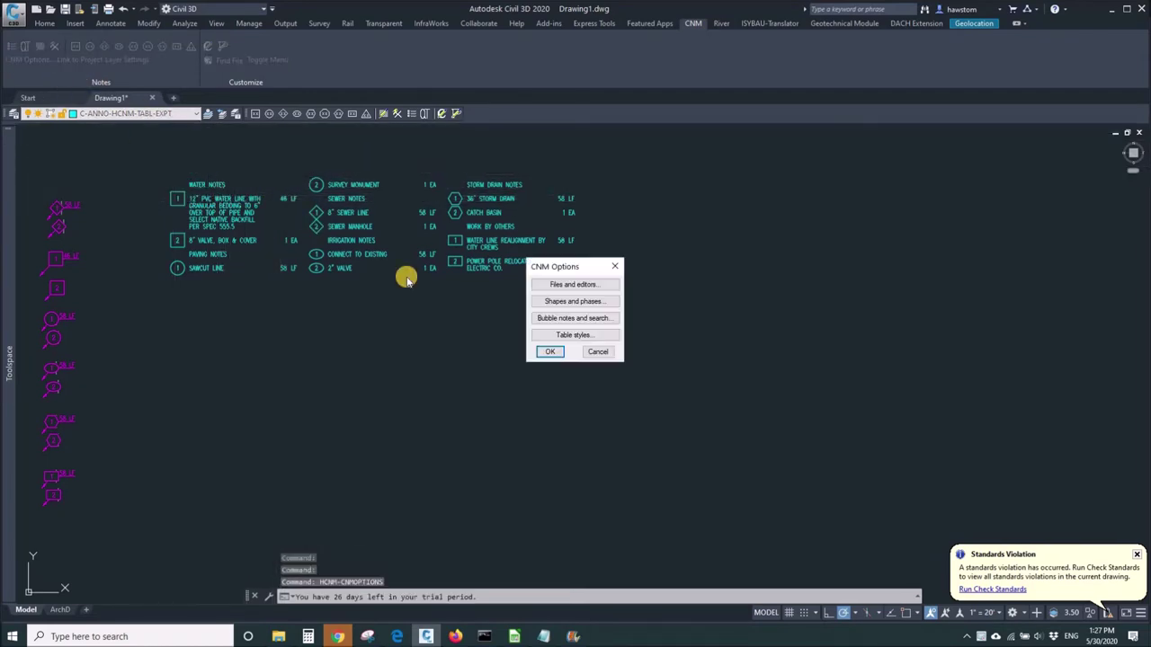
pyautogui.click(582, 336)
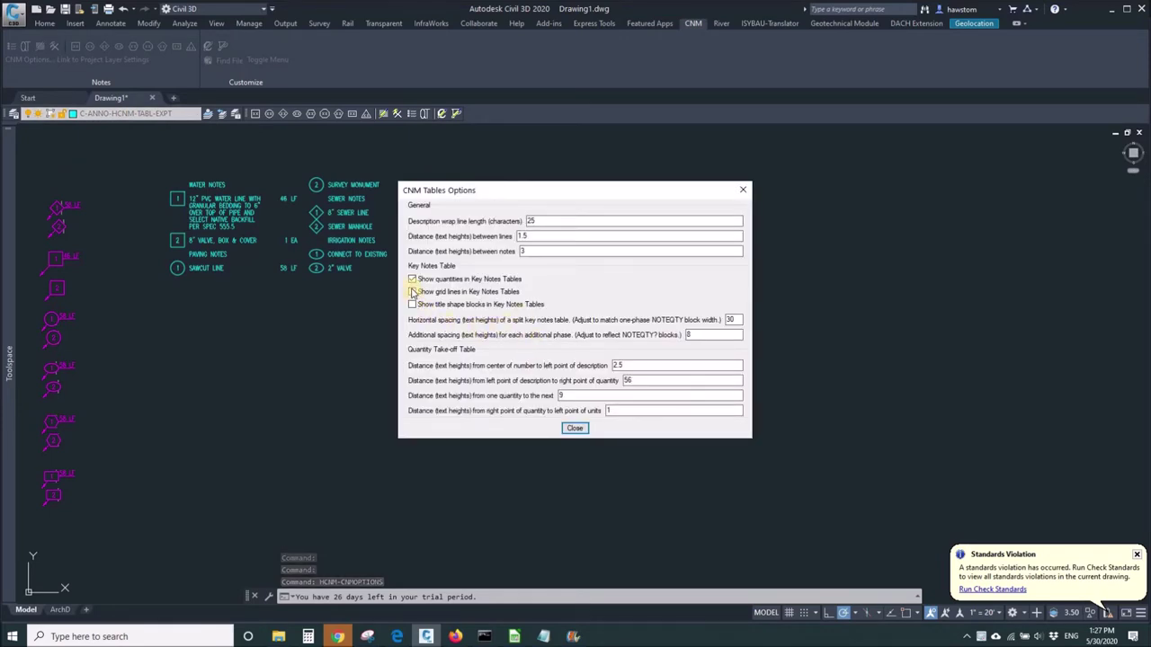
pyautogui.click(413, 293)
pyautogui.click(413, 279)
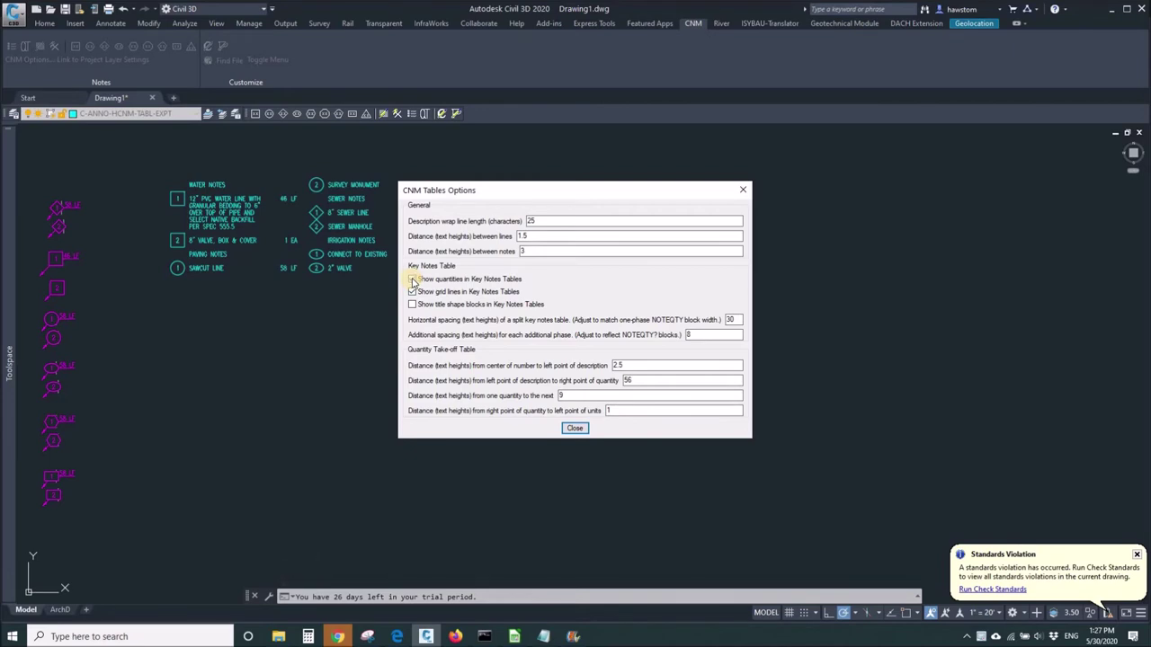
pyautogui.click(413, 279)
pyautogui.click(573, 431)
pyautogui.click(550, 353)
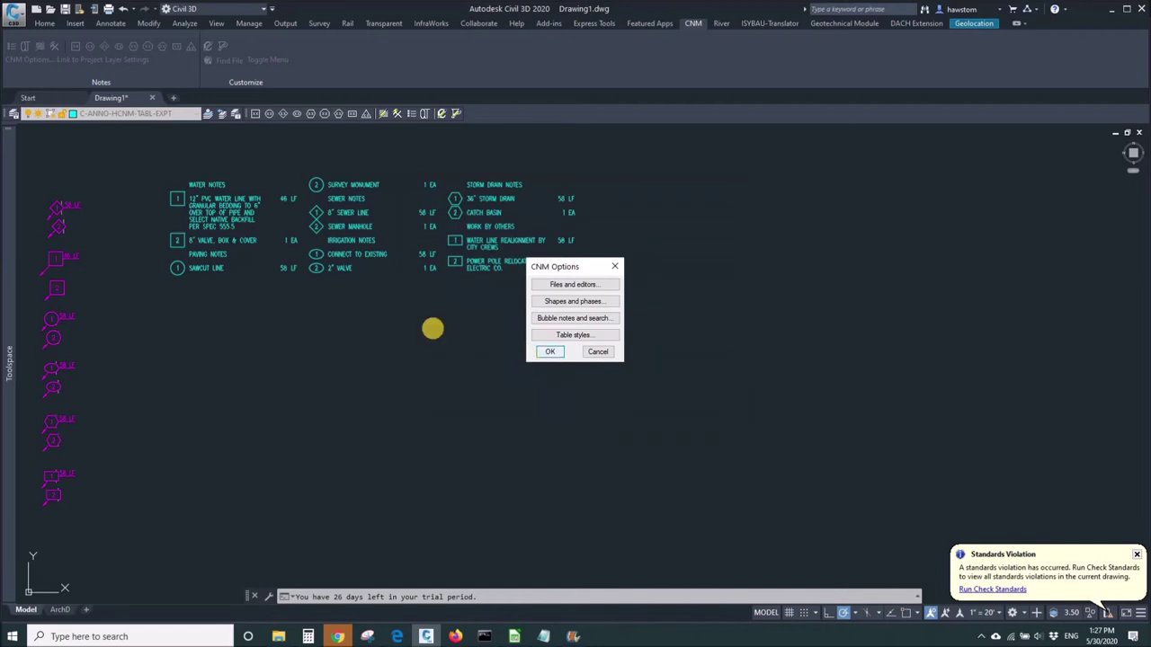
pyautogui.click(412, 114)
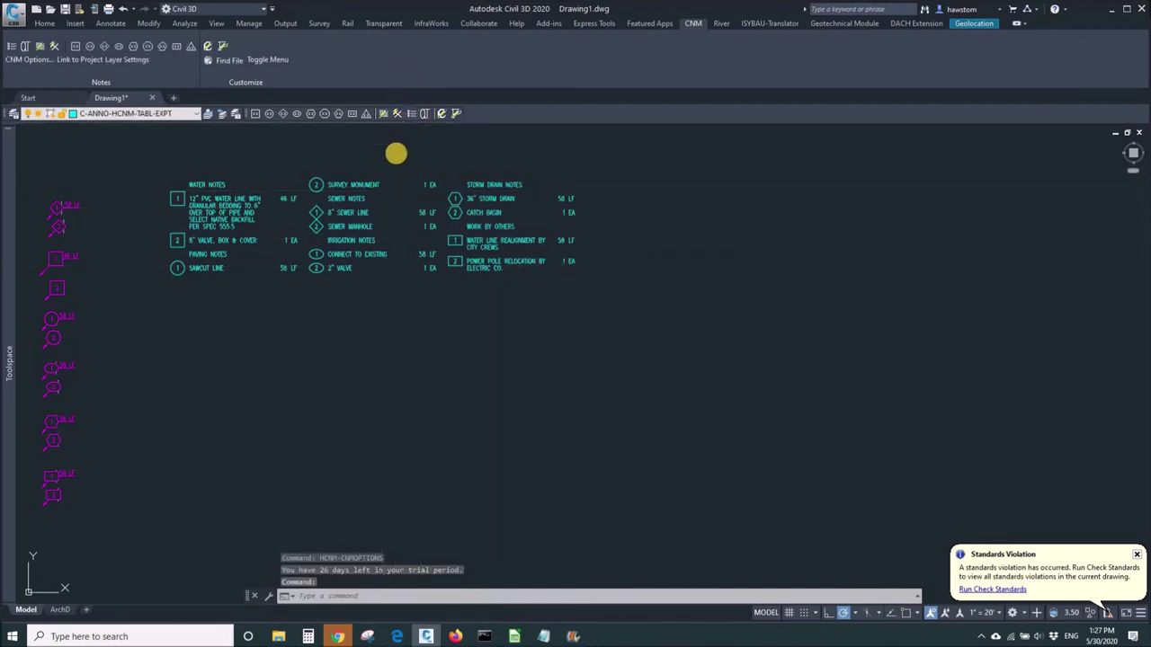
pyautogui.press('Return')
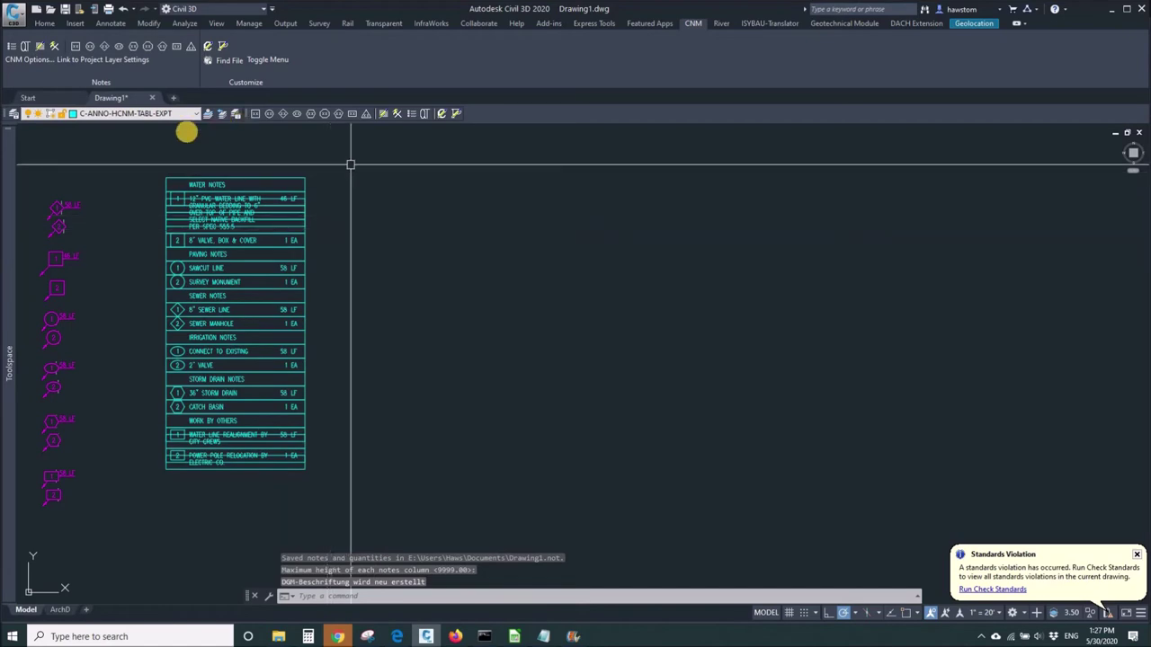
# Increase the table styles' distance between lines to match the distance between notes and regenerate the key notes table.
pyautogui.click(42, 57)
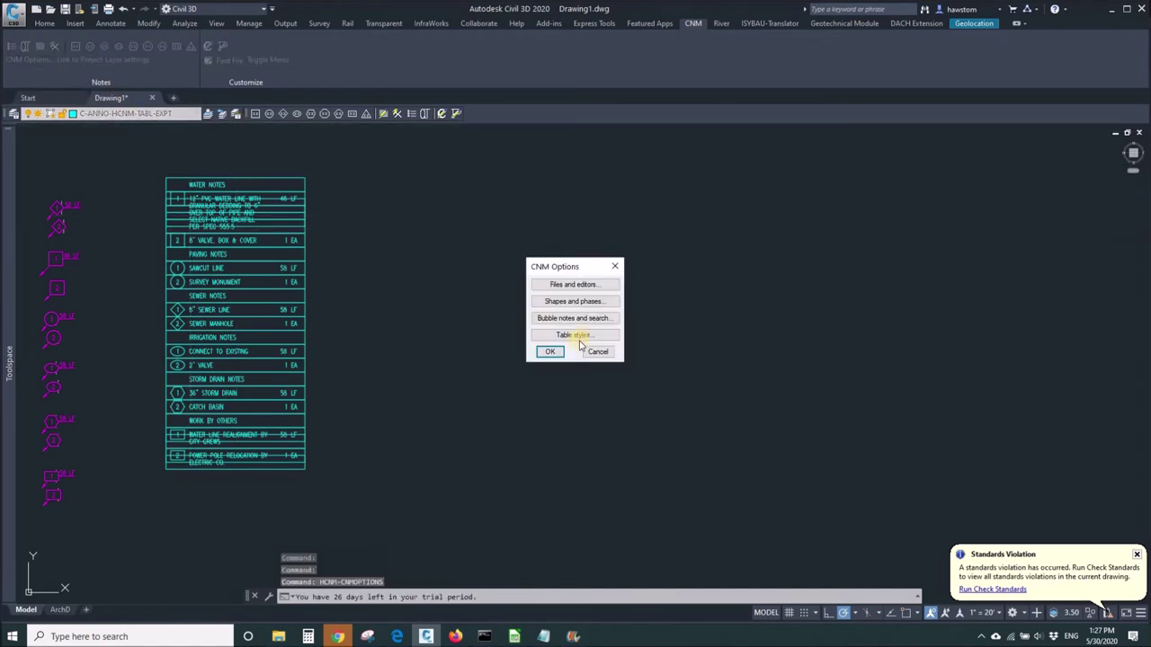
pyautogui.click(562, 335)
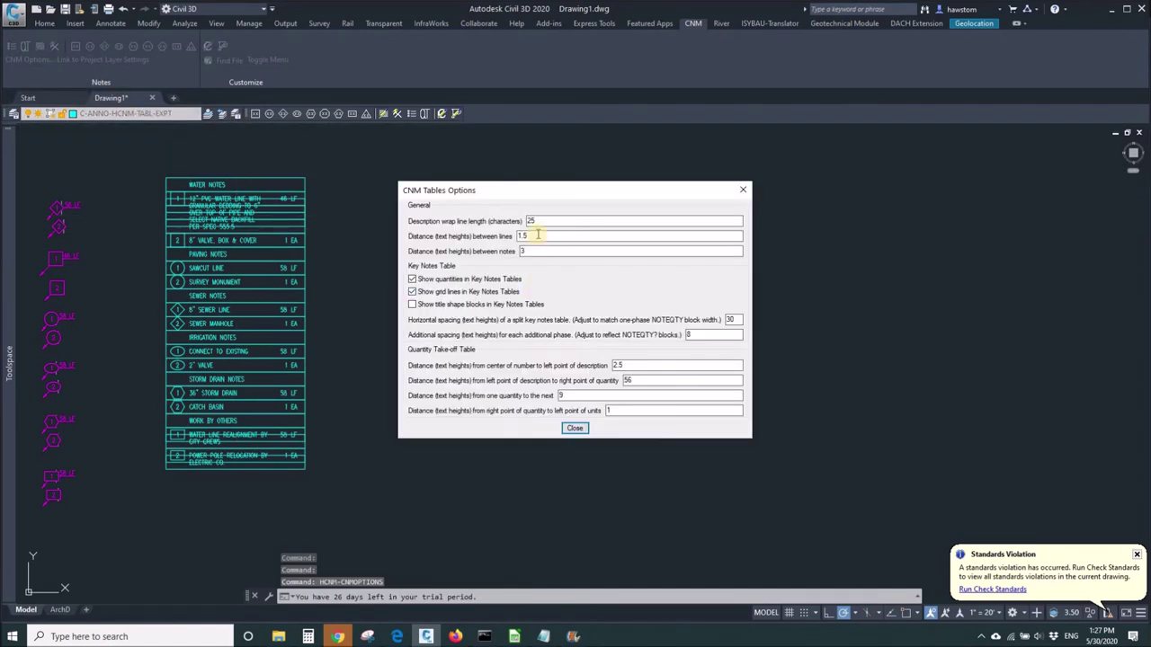
pyautogui.moveTo(538, 234); pyautogui.dragTo(477, 226)
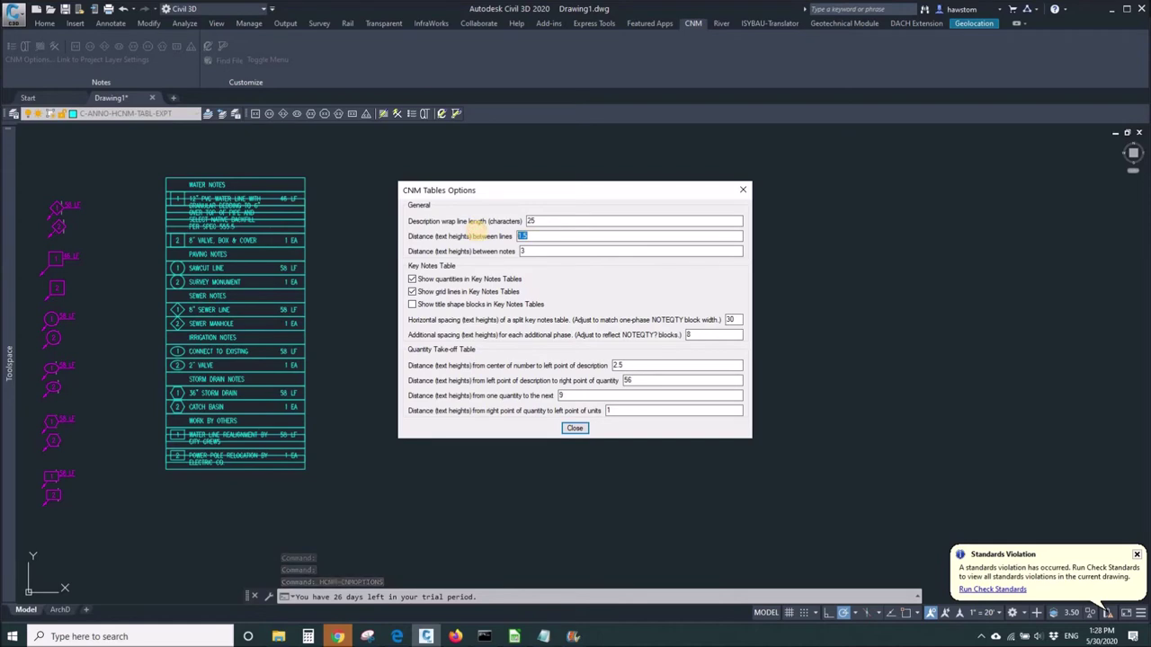
pyautogui.click(576, 430)
pyautogui.click(549, 351)
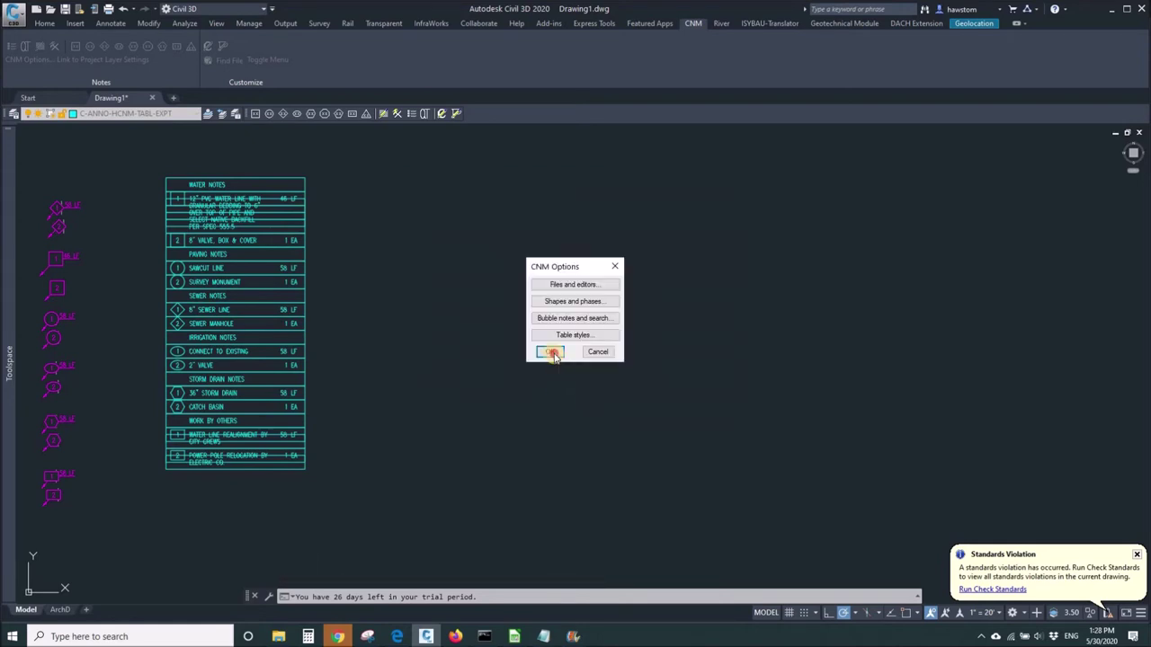
pyautogui.click(411, 114)
pyautogui.press('Return')
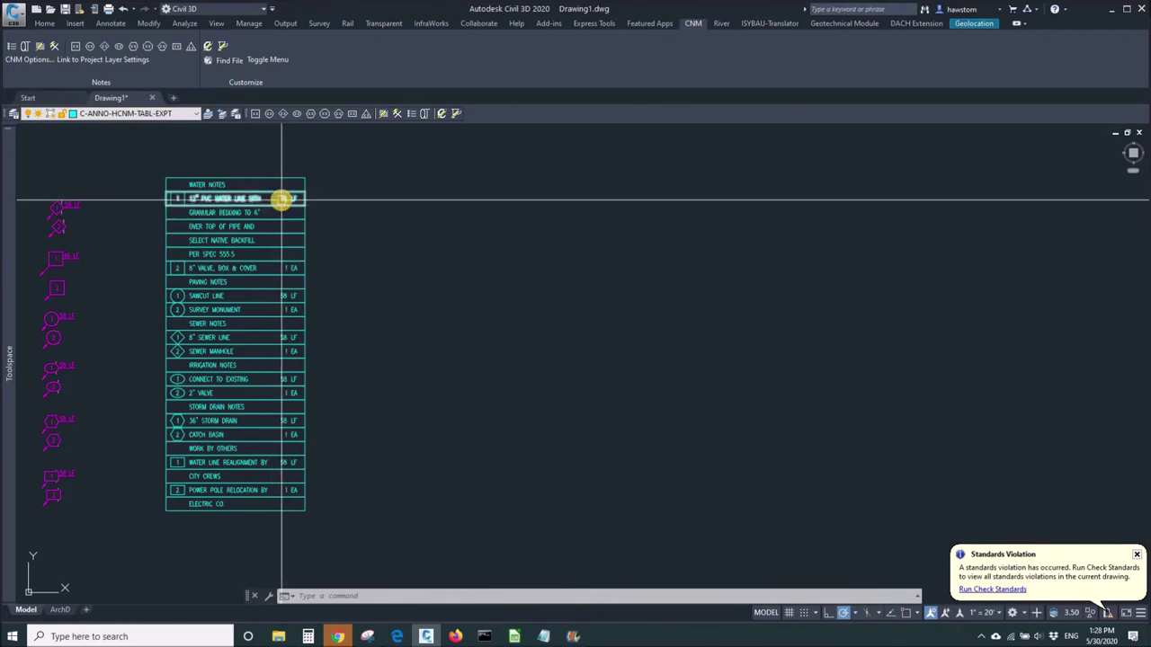
# Reopen the CNM layer settings file, check the key notes grid and quantities layer names, and reimport the layer settings.
pyautogui.click(40, 60)
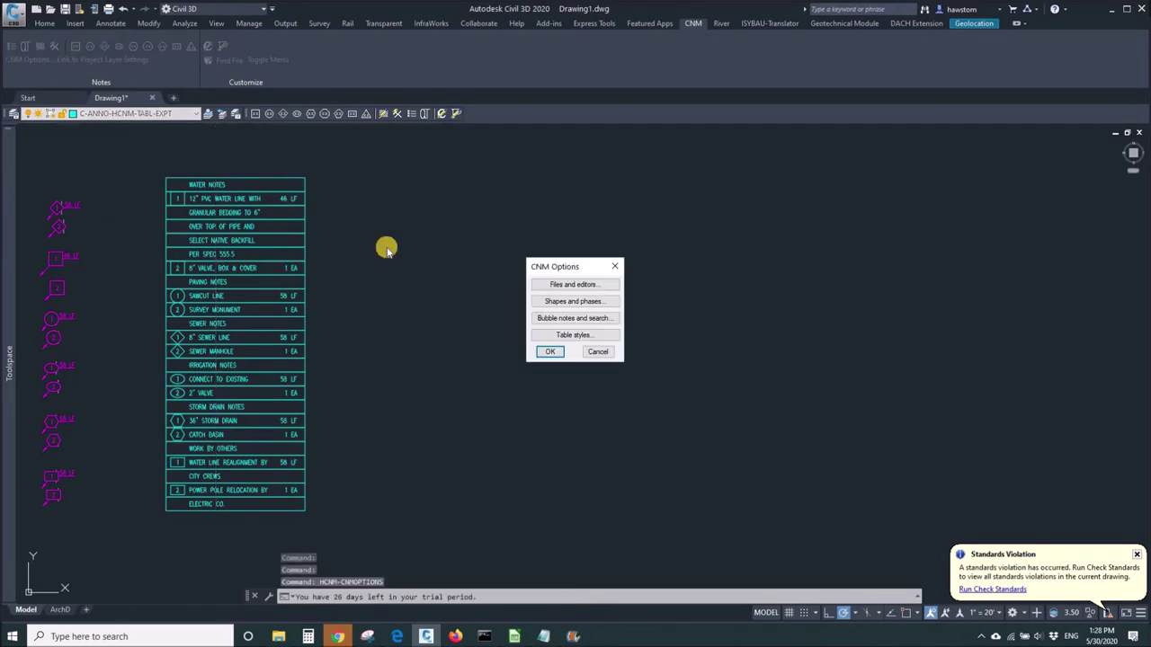
pyautogui.click(598, 352)
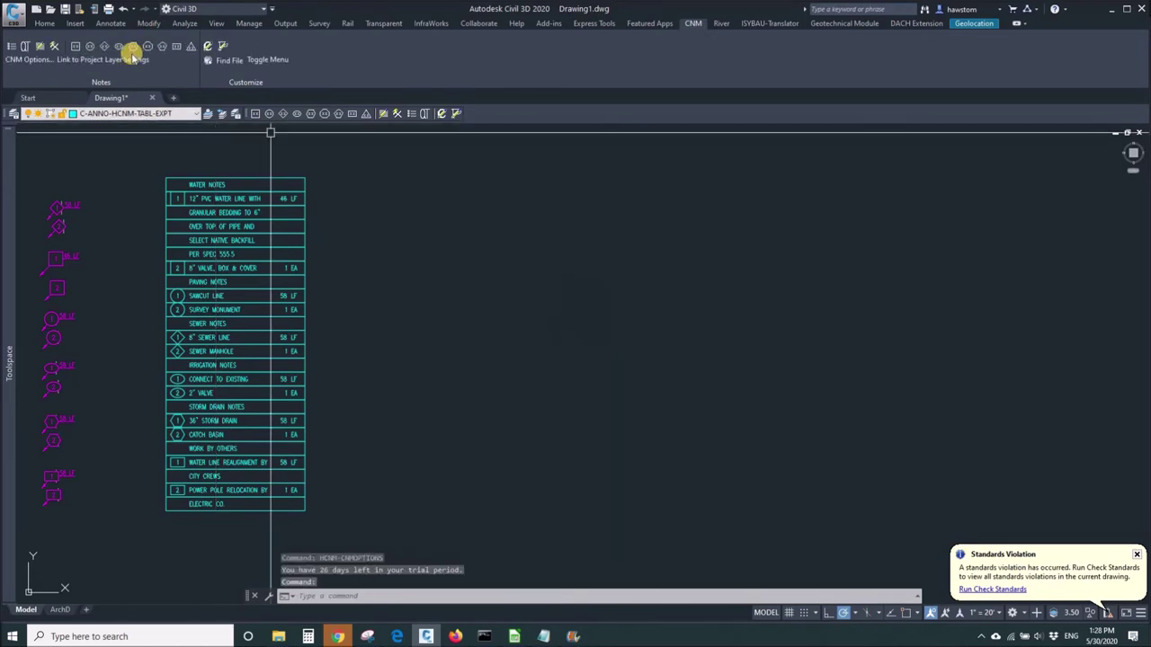
pyautogui.click(132, 57)
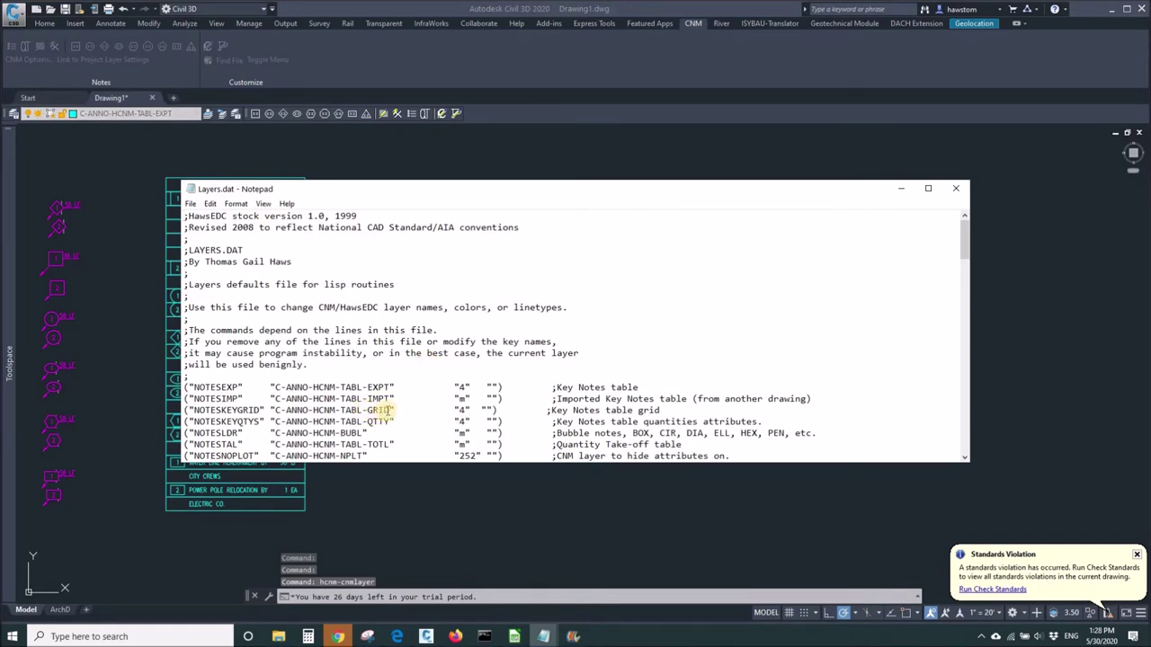
pyautogui.moveTo(390, 410); pyautogui.dragTo(283, 412)
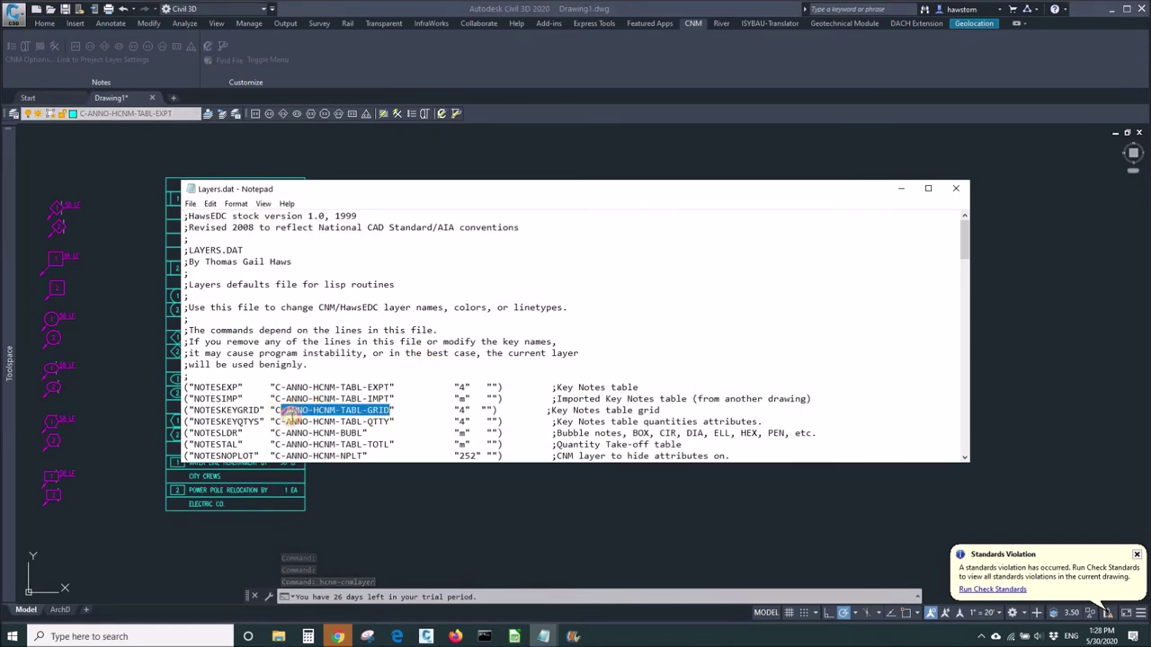
pyautogui.moveTo(358, 410); pyautogui.dragTo(386, 421)
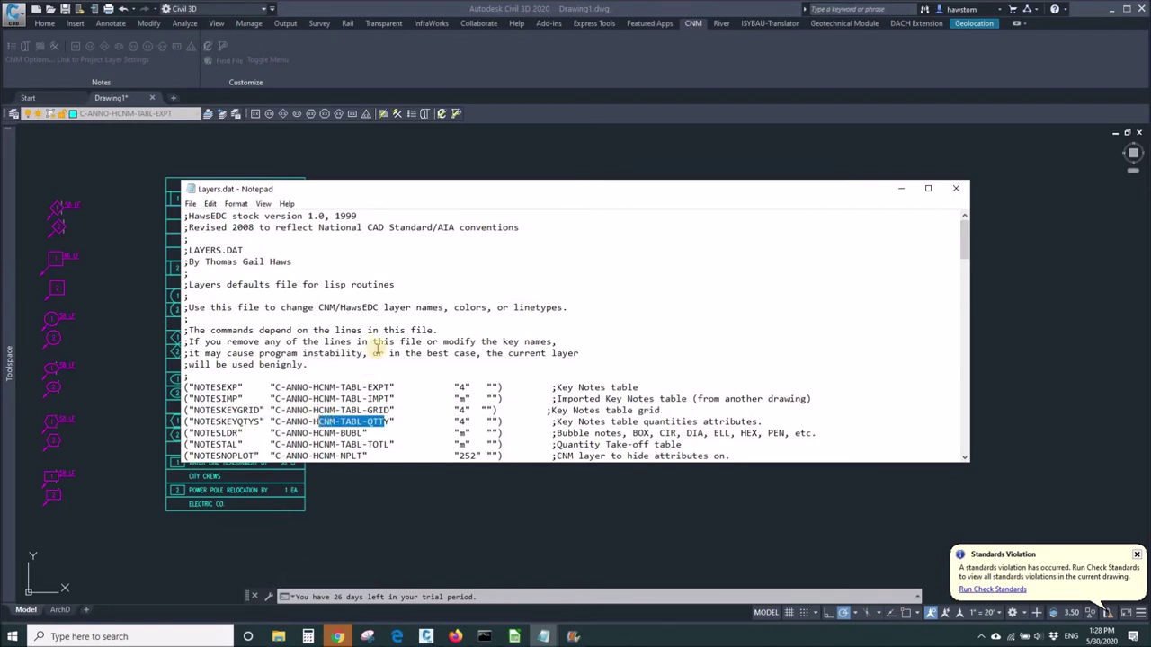
pyautogui.click(958, 188)
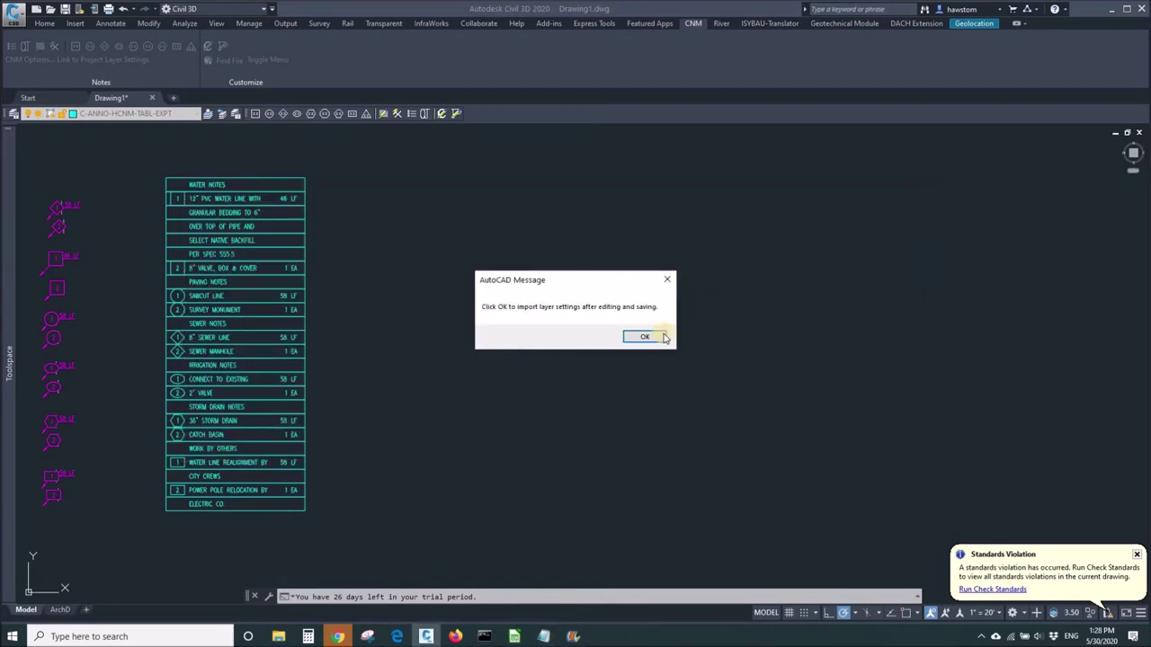
pyautogui.click(646, 335)
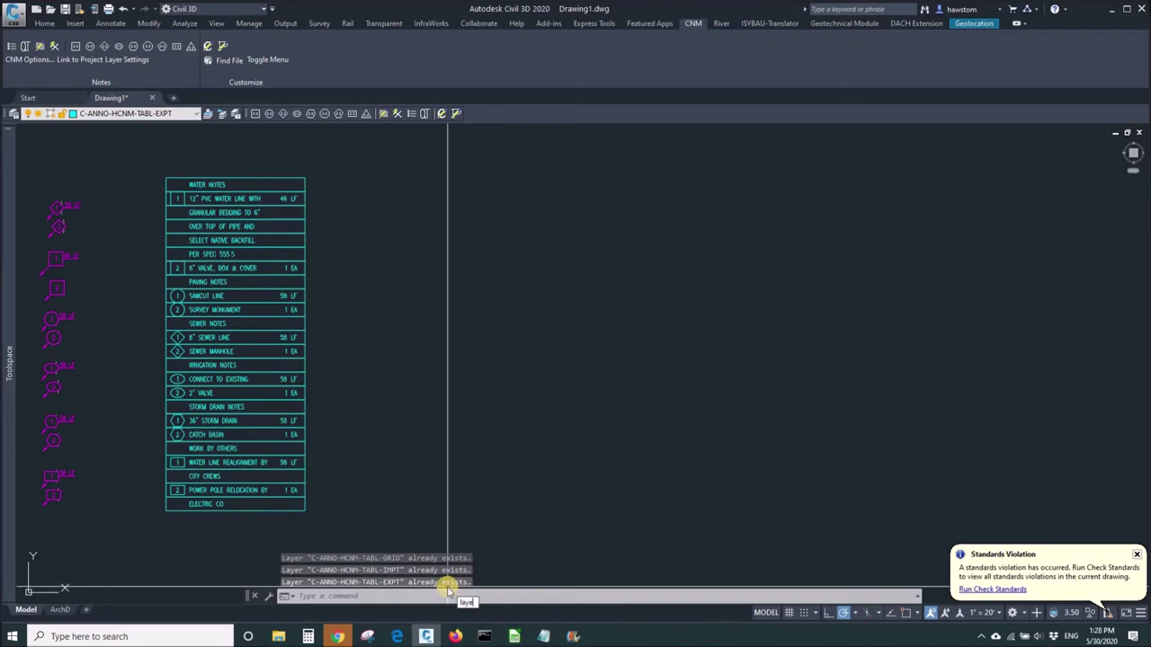
# Open the Layer Properties Manager and filter the layer list by hcnm.
pyautogui.press('Return')
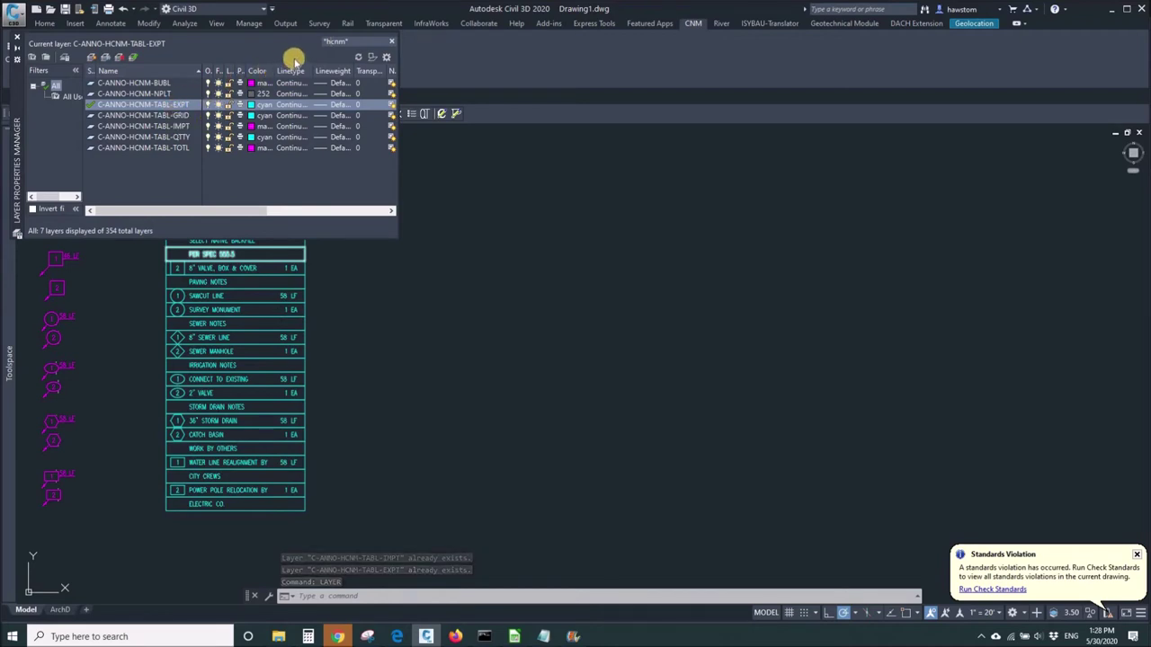
# Rename the key notes quantities layer C-ANNO-HCNM-TABL-QTTY as CNM-QTY.
pyautogui.click(309, 37)
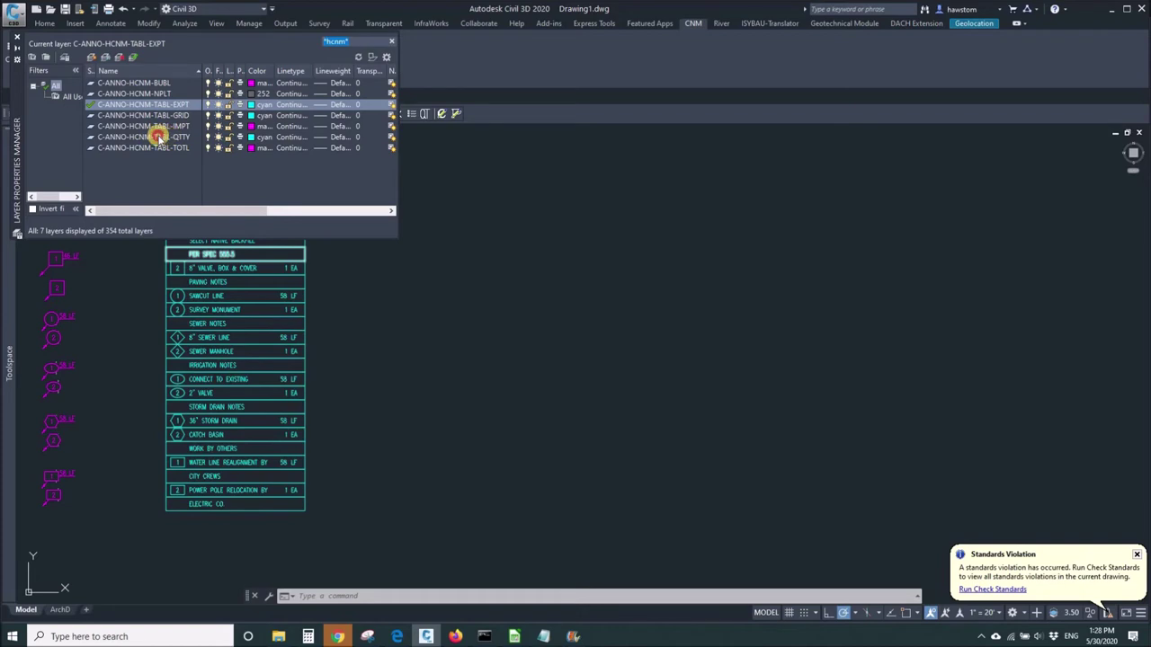
pyautogui.click(167, 137)
pyautogui.click(185, 138)
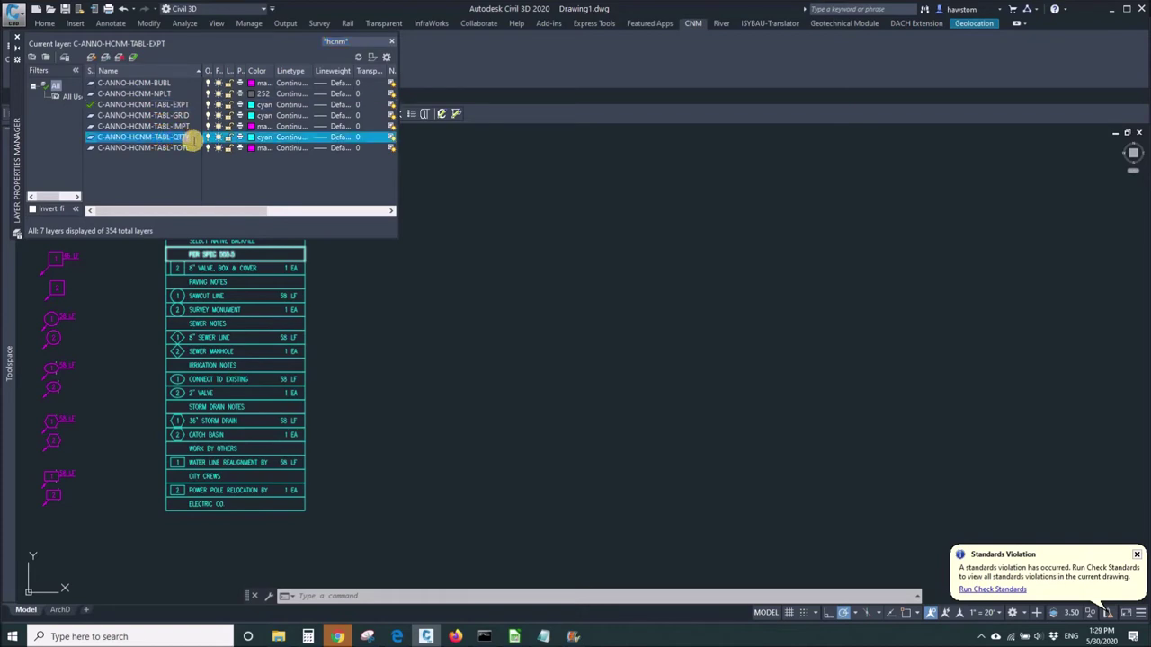
pyautogui.press('BackSpace')
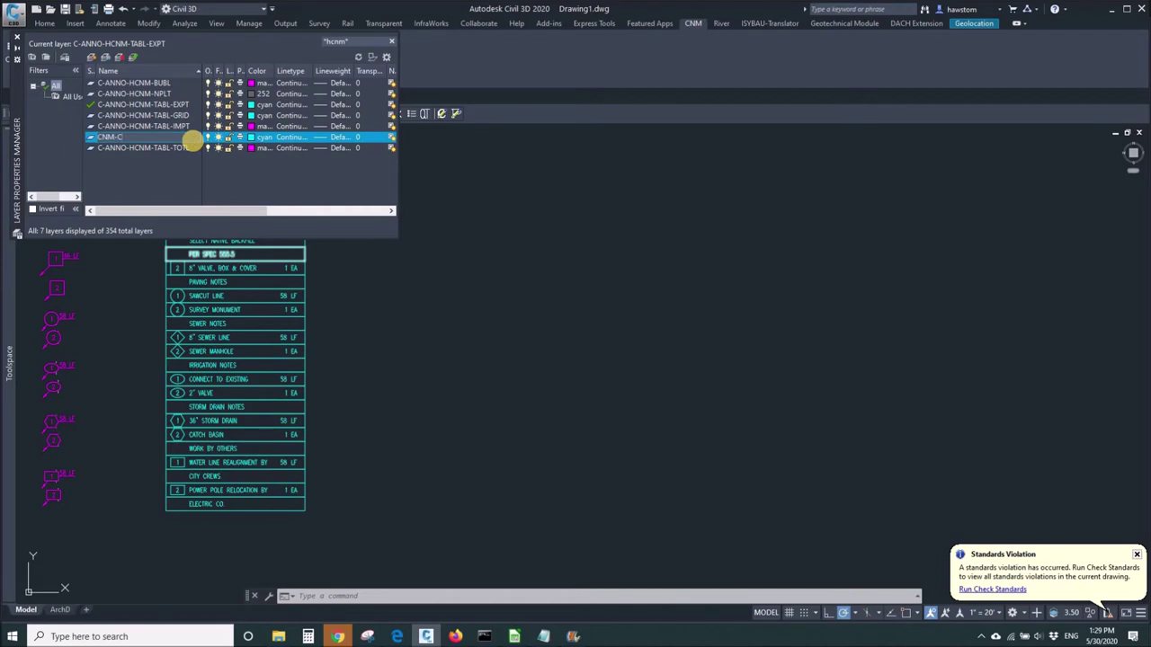
pyautogui.press('Return')
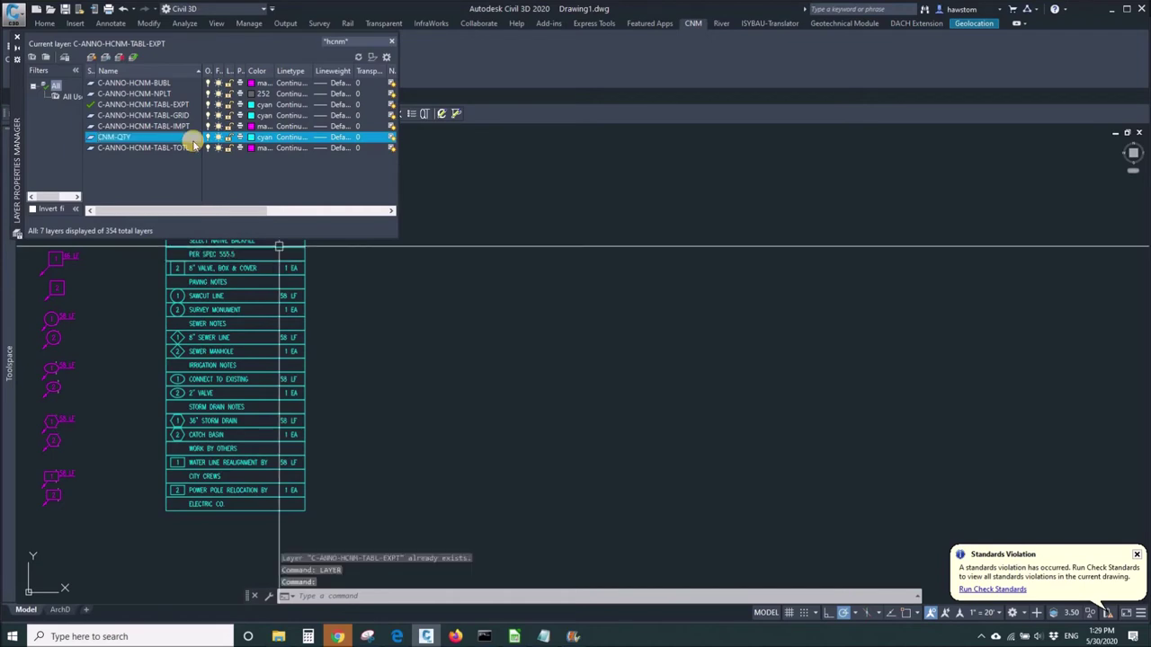
# Rename the key notes grid layer C-ANNO-HCNM-TABL-GRID as CNM-GRID.
pyautogui.press('Up')
pyautogui.press('Up')
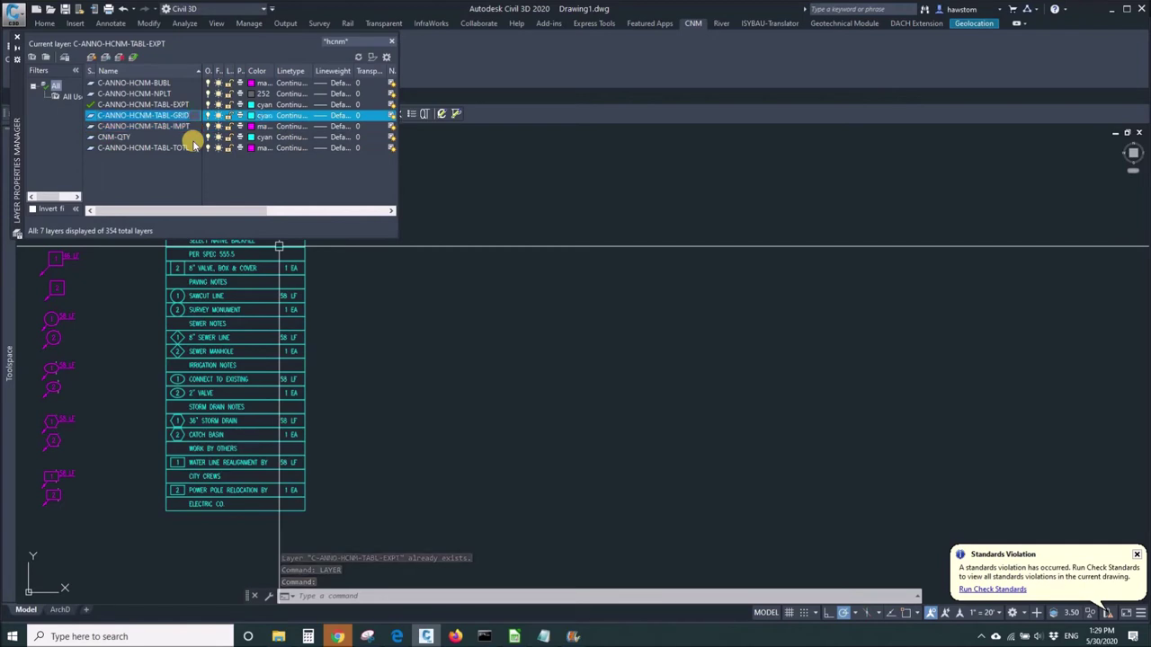
pyautogui.press('F2')
pyautogui.write('CNM')
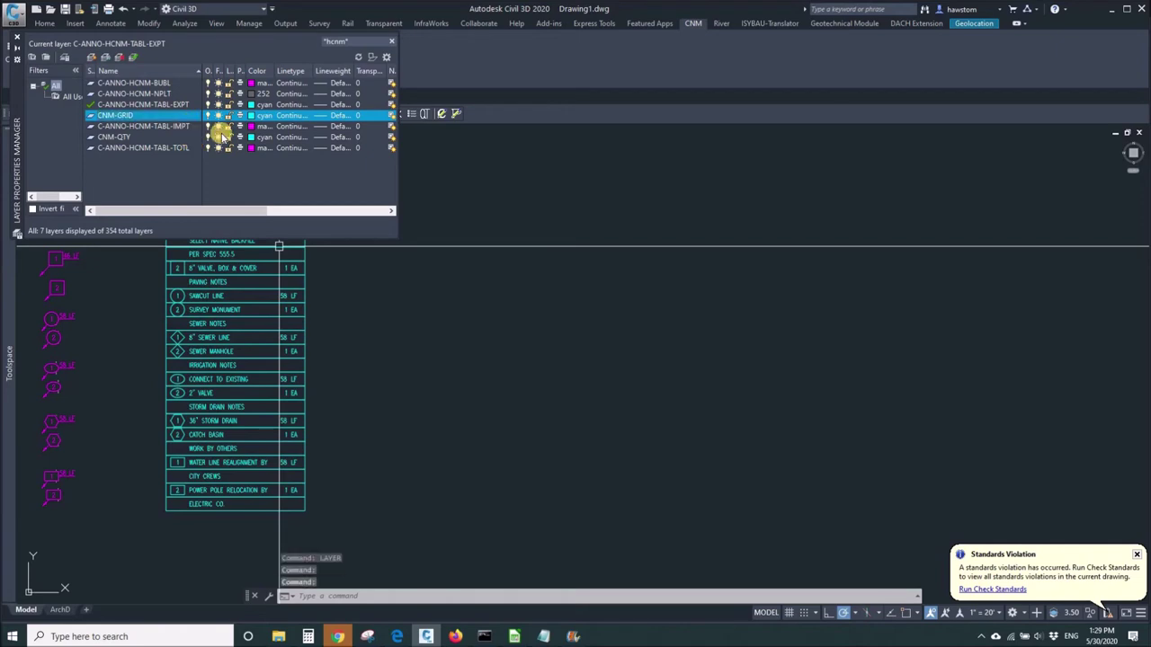
# Anchor the Layer Properties Manager to the side of the drawing window so the whole key notes table is unobstructed.
pyautogui.click(574, 325)
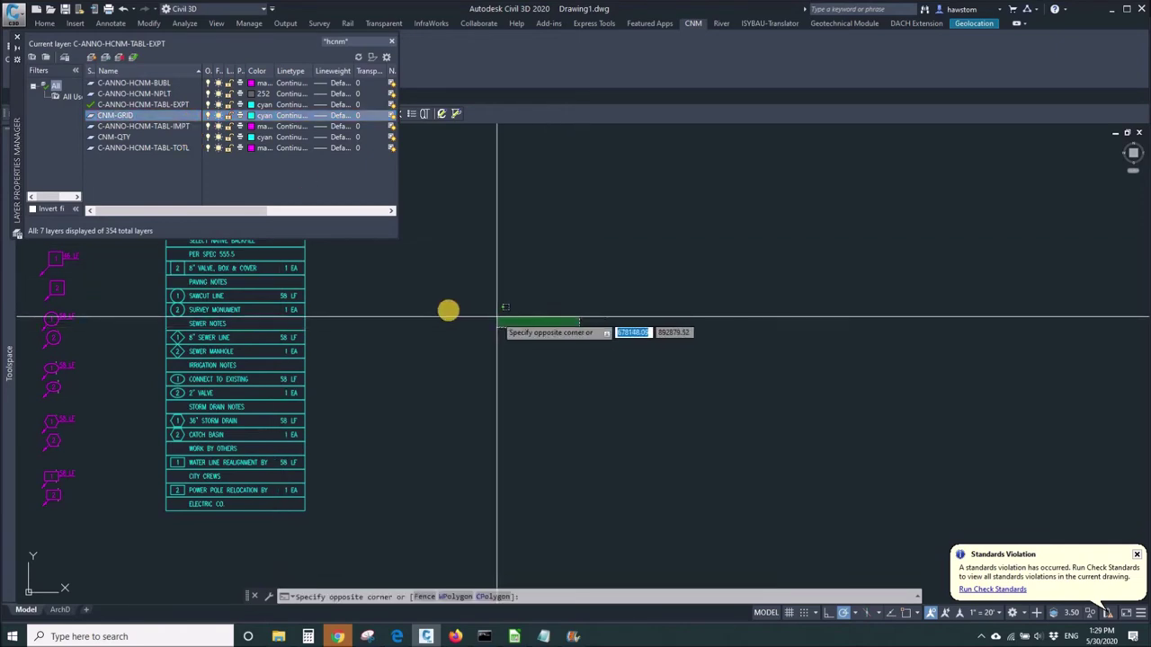
pyautogui.click(393, 290)
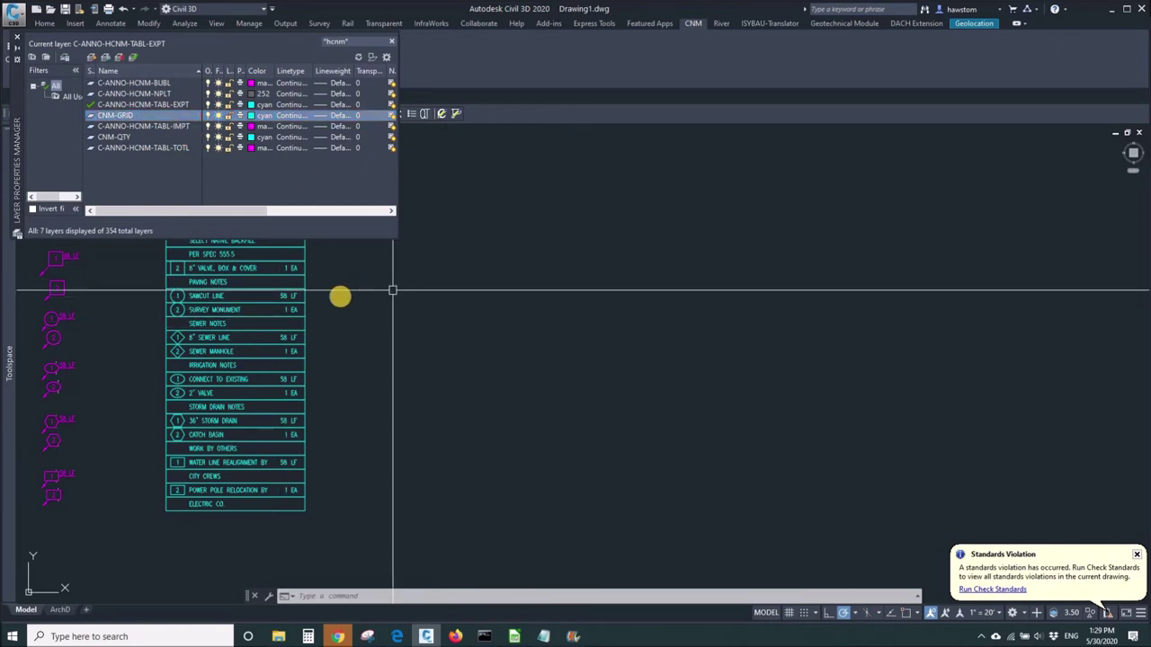
pyautogui.rightClick(16, 87)
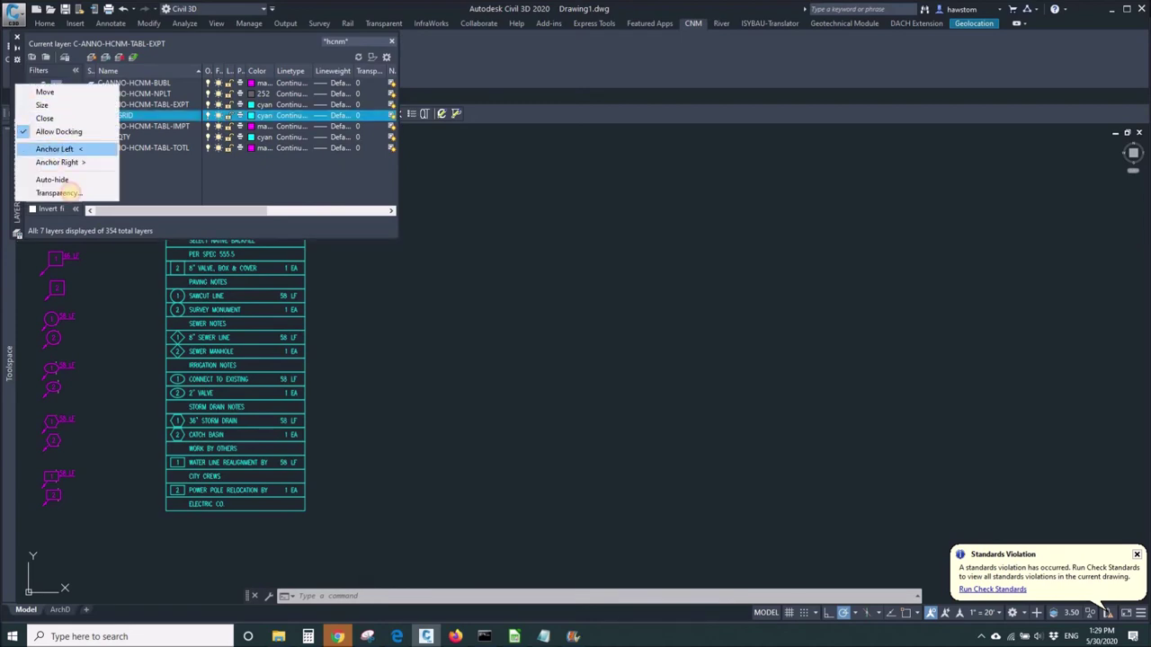
pyautogui.click(54, 151)
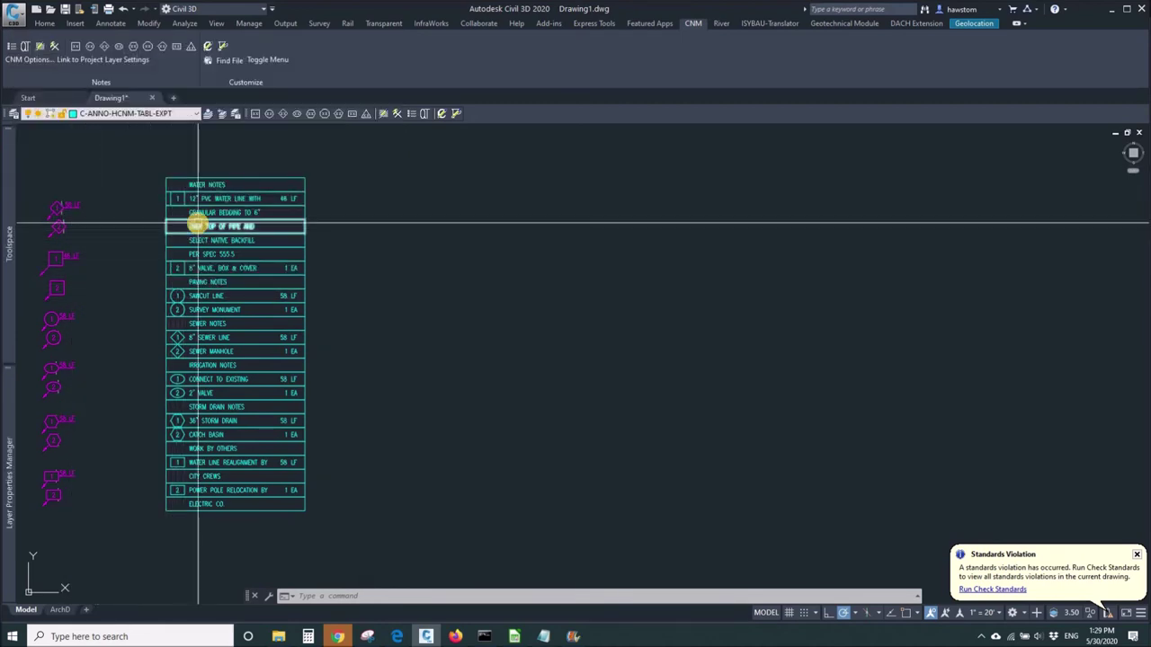
pyautogui.write('be')
pyautogui.press('Return')
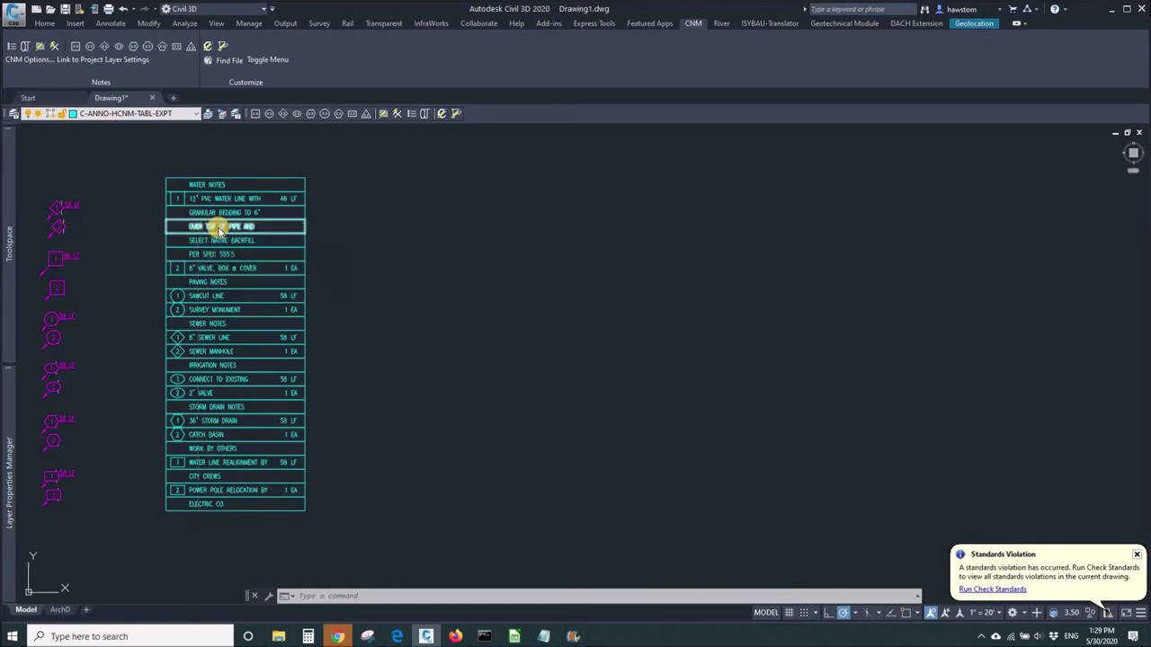
pyautogui.press('Escape')
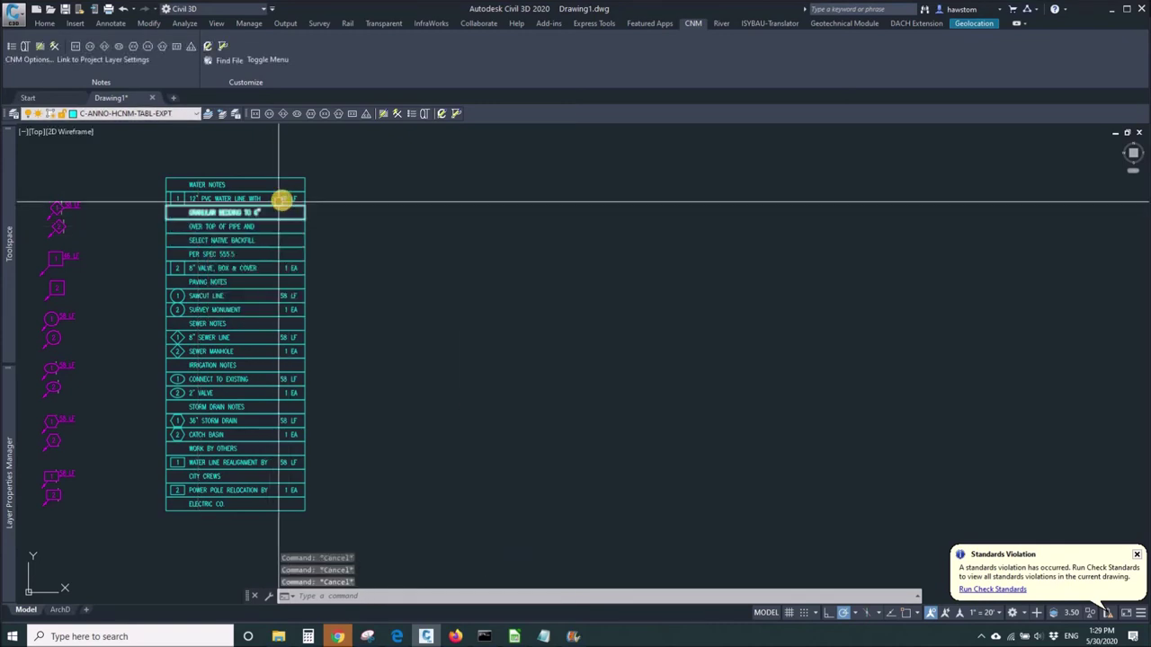
# Open the NOTEQTY block definition of the 12" PVC water line note in the Block Editor.
pyautogui.doubleClick(282, 198)
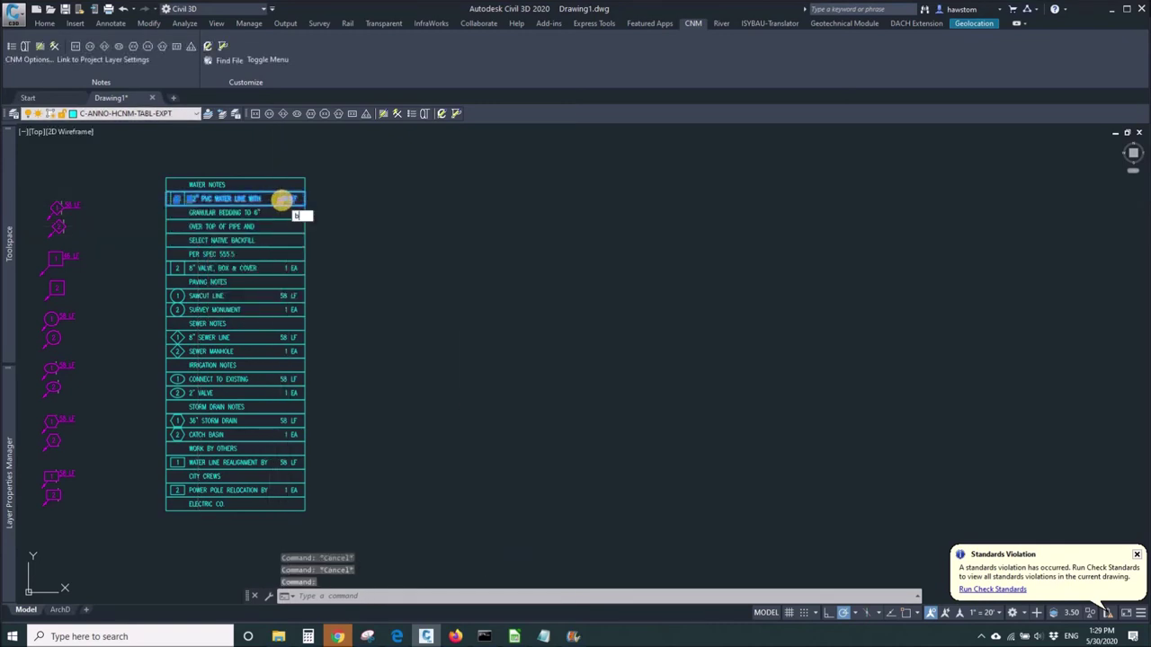
pyautogui.write('besit')
pyautogui.press('Return')
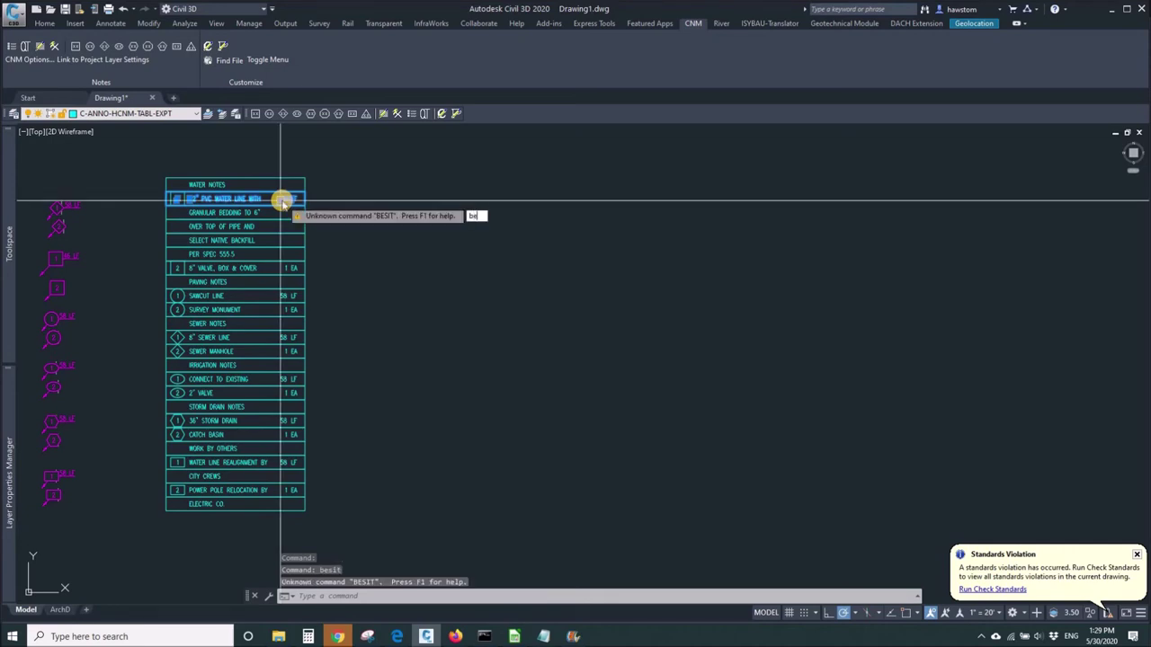
pyautogui.write('besit')
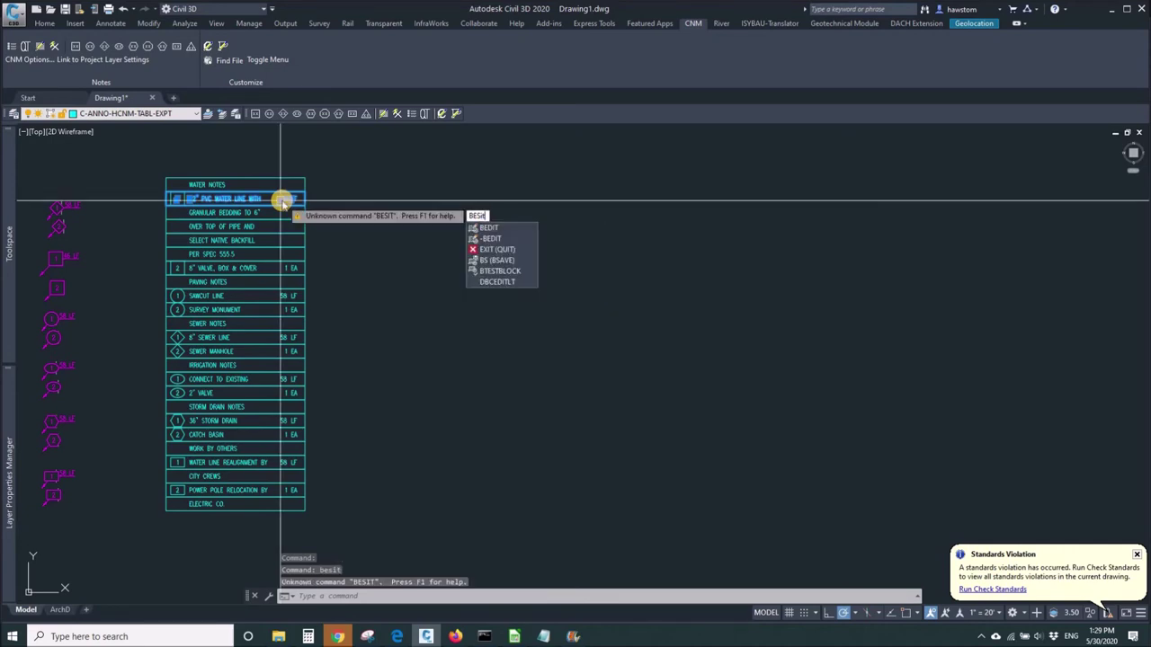
pyautogui.press('BackSpace')
pyautogui.press('BackSpace')
pyautogui.press('BackSpace')
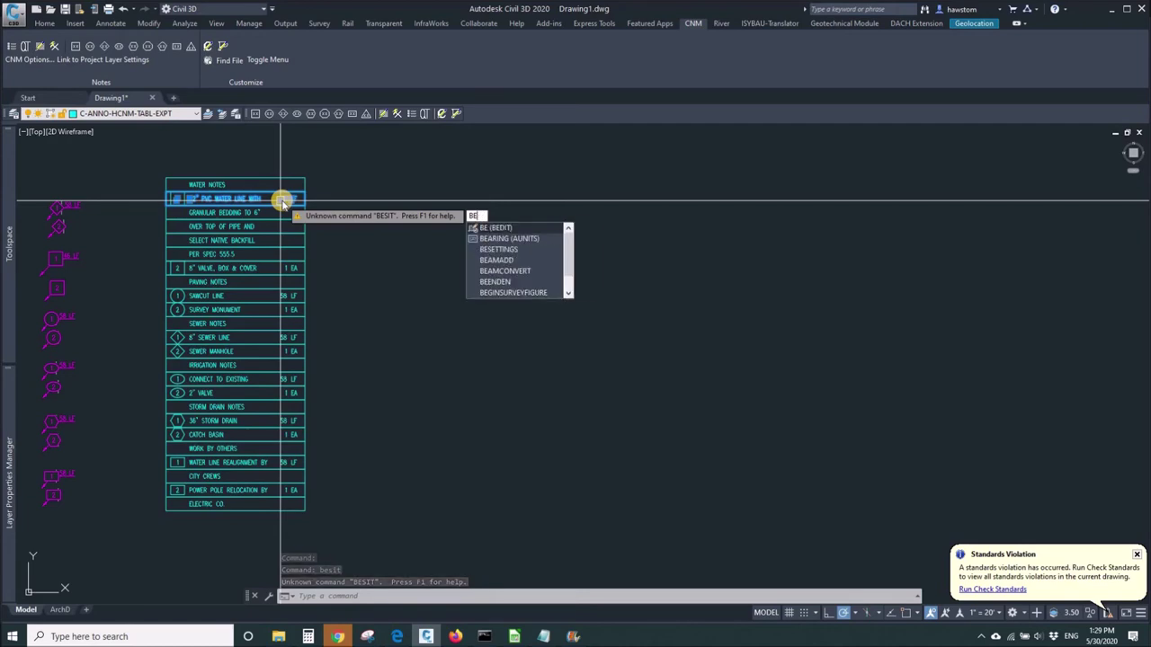
pyautogui.press('Return')
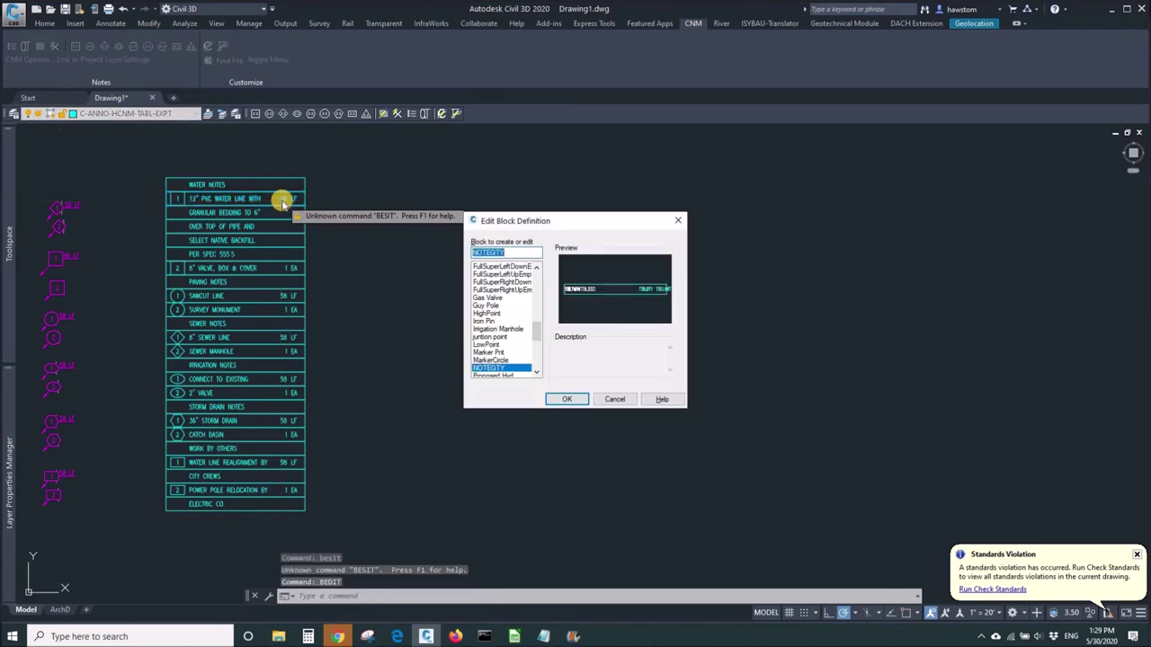
pyautogui.press('Return')
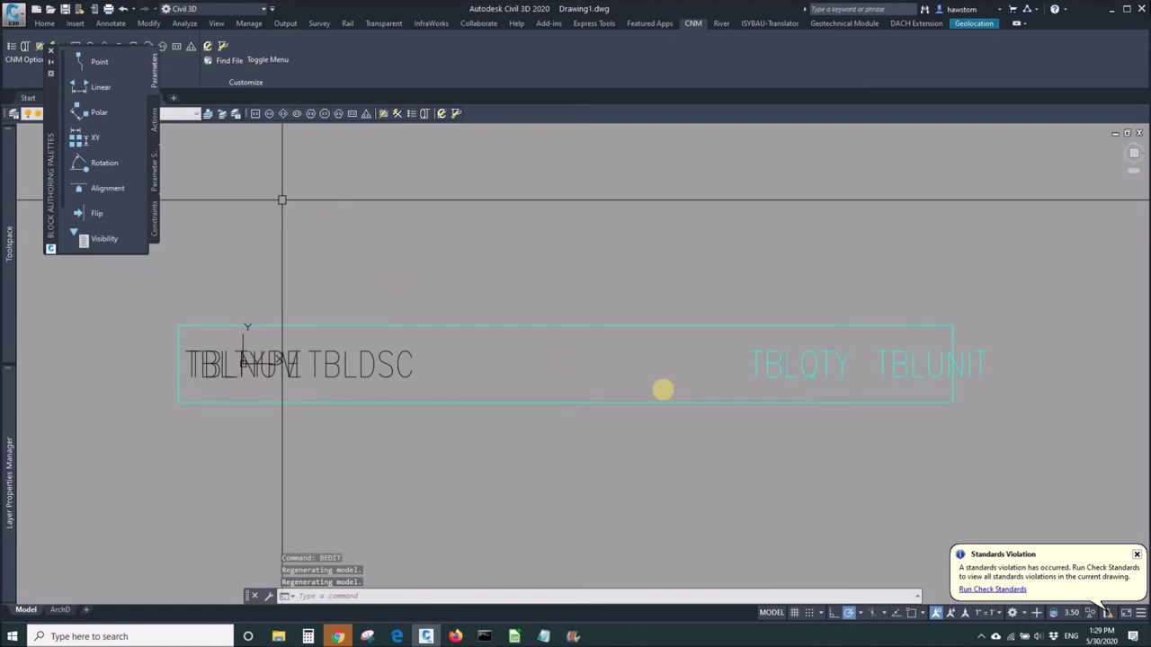
# Anchor the Block Authoring Palettes, check the layers of the TBLQTY attribute and the upper grid line, and close the Block Editor.
pyautogui.click(766, 378)
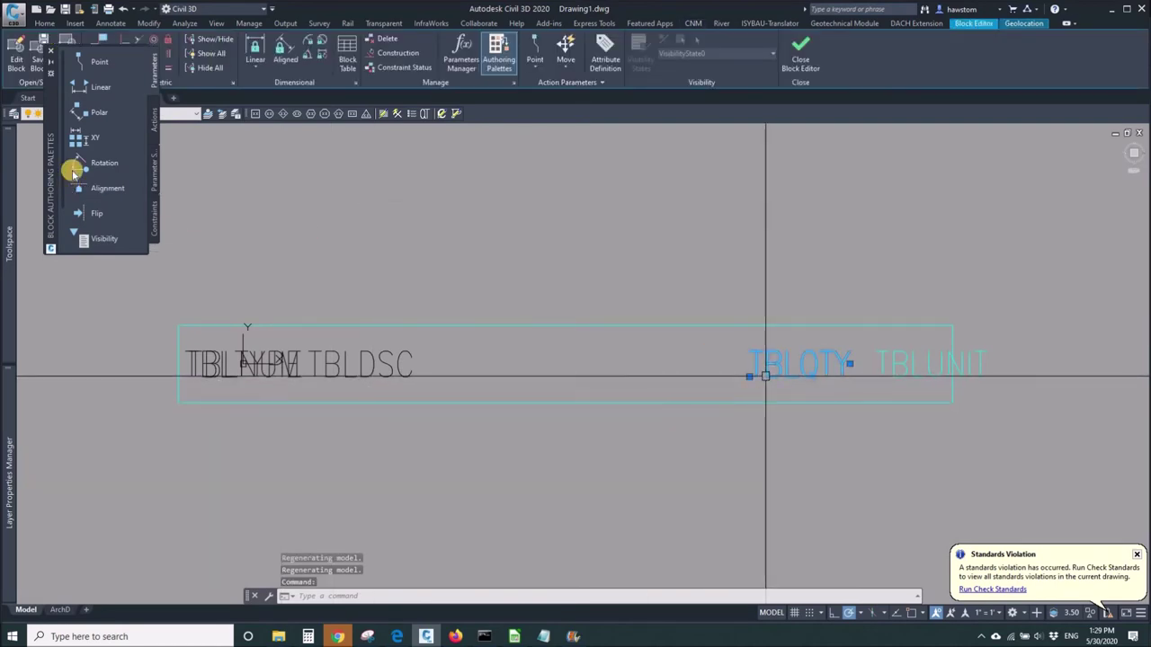
pyautogui.click(46, 133)
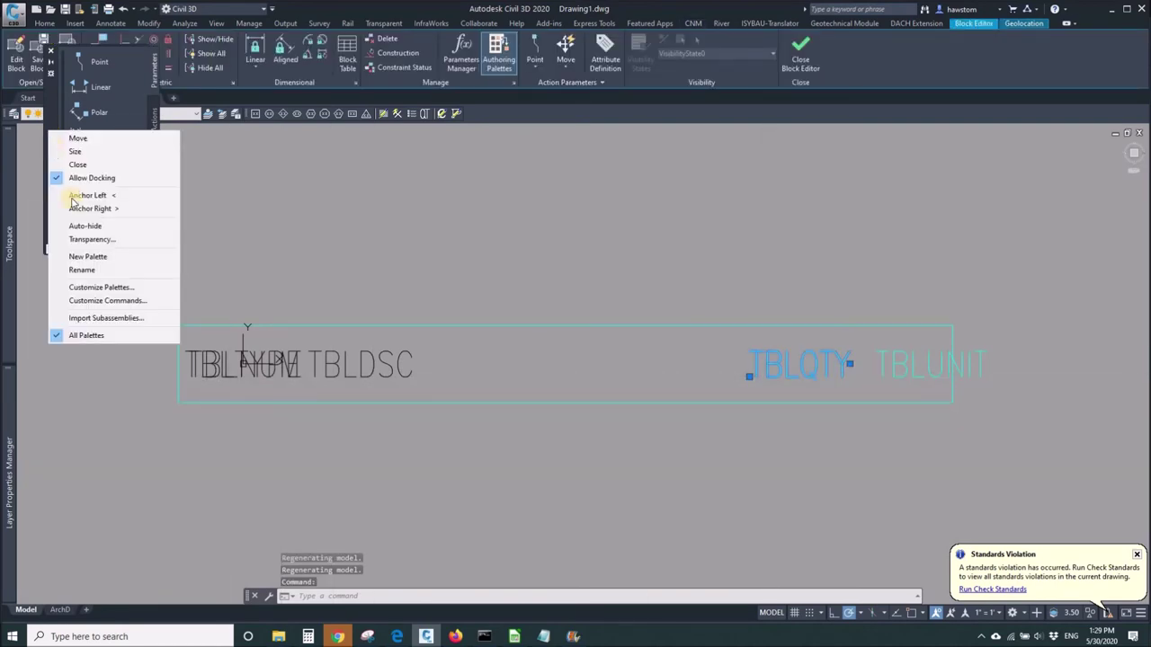
pyautogui.click(87, 195)
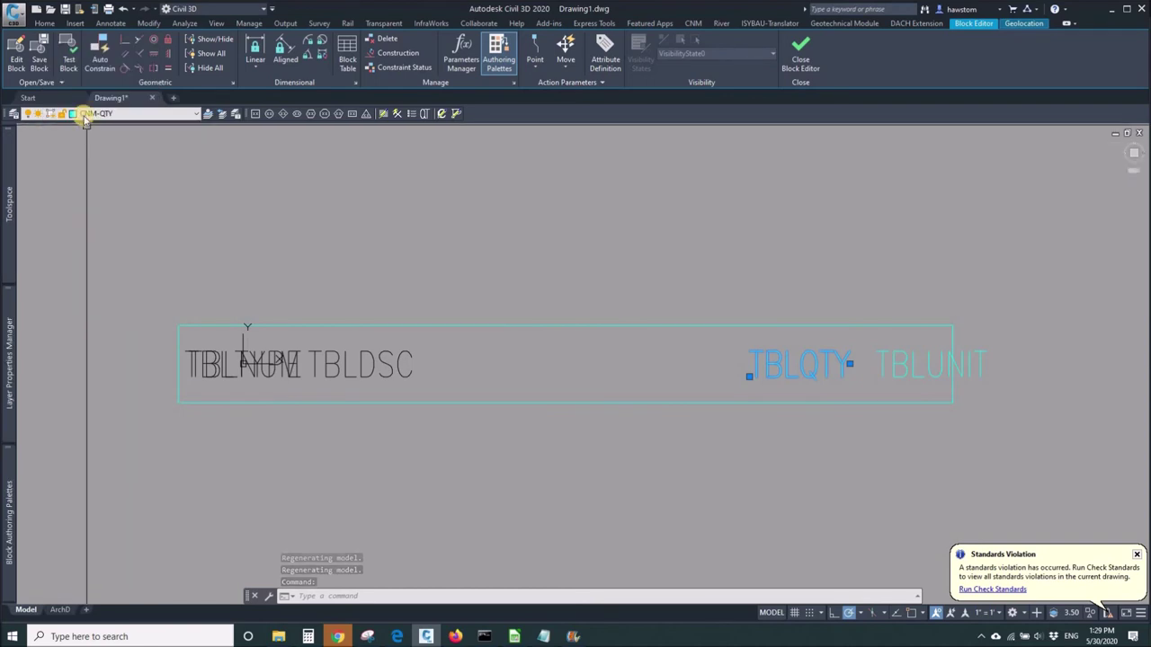
pyautogui.press('Escape')
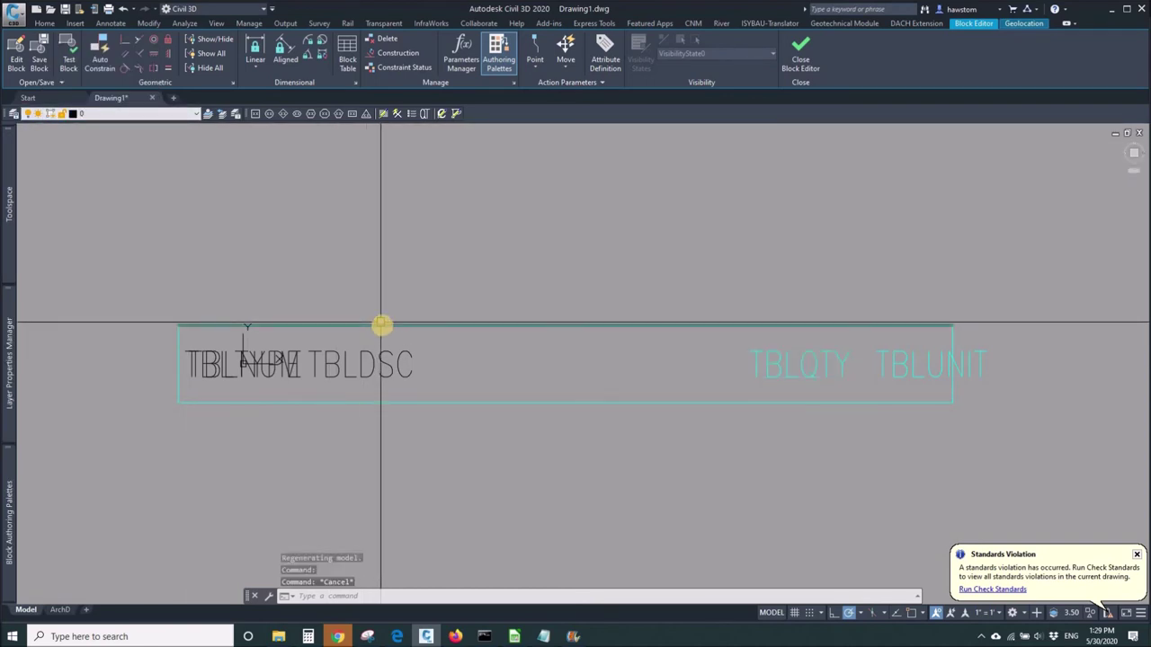
pyautogui.click(381, 326)
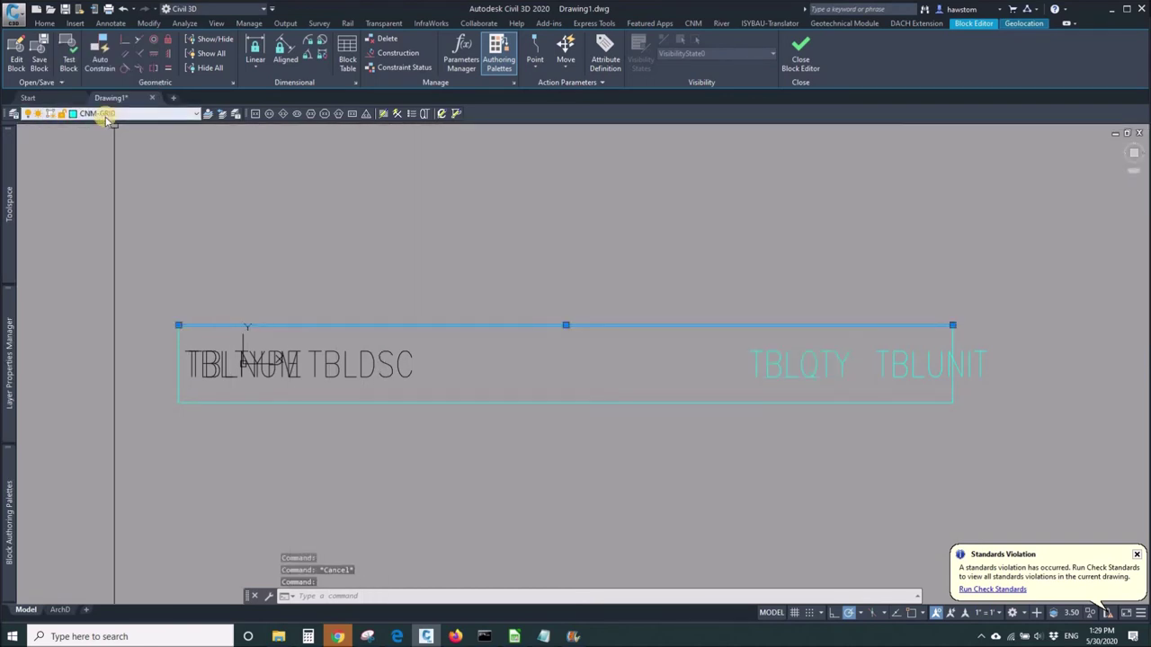
pyautogui.press('Escape')
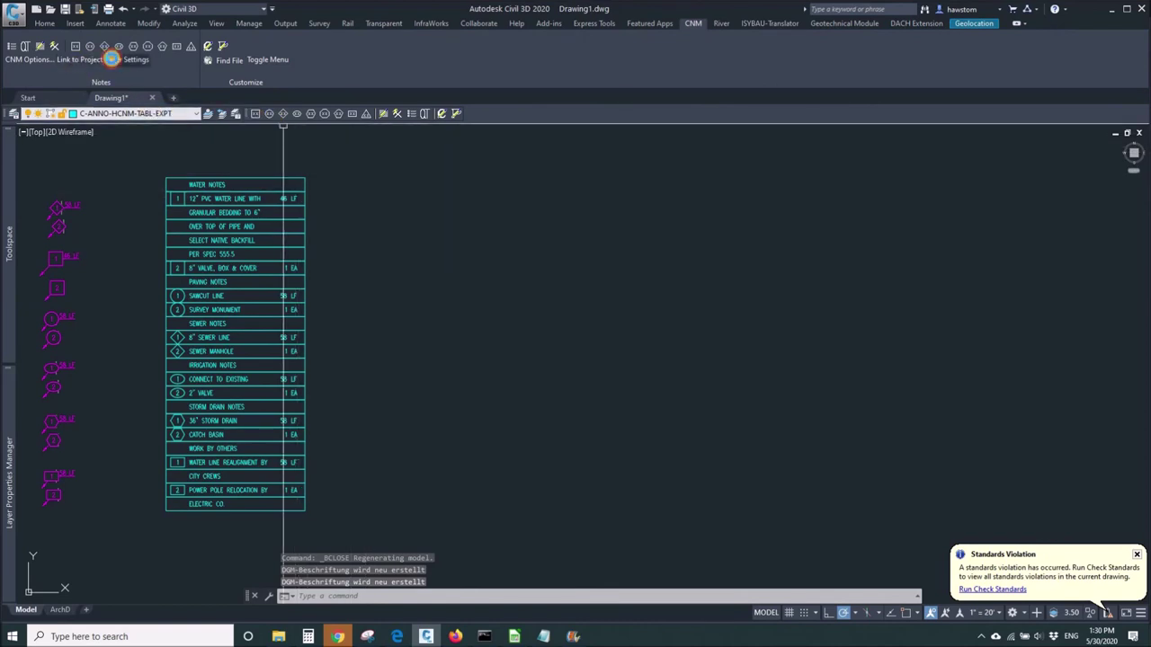
# In the CNM layer settings file, set the NOTESKEYGRID layer name to CNM-GRID and the NOTESKEYQTYS layer name to CNM-QTY.
pyautogui.click(110, 59)
pyautogui.scroll(-1, 294, 388)
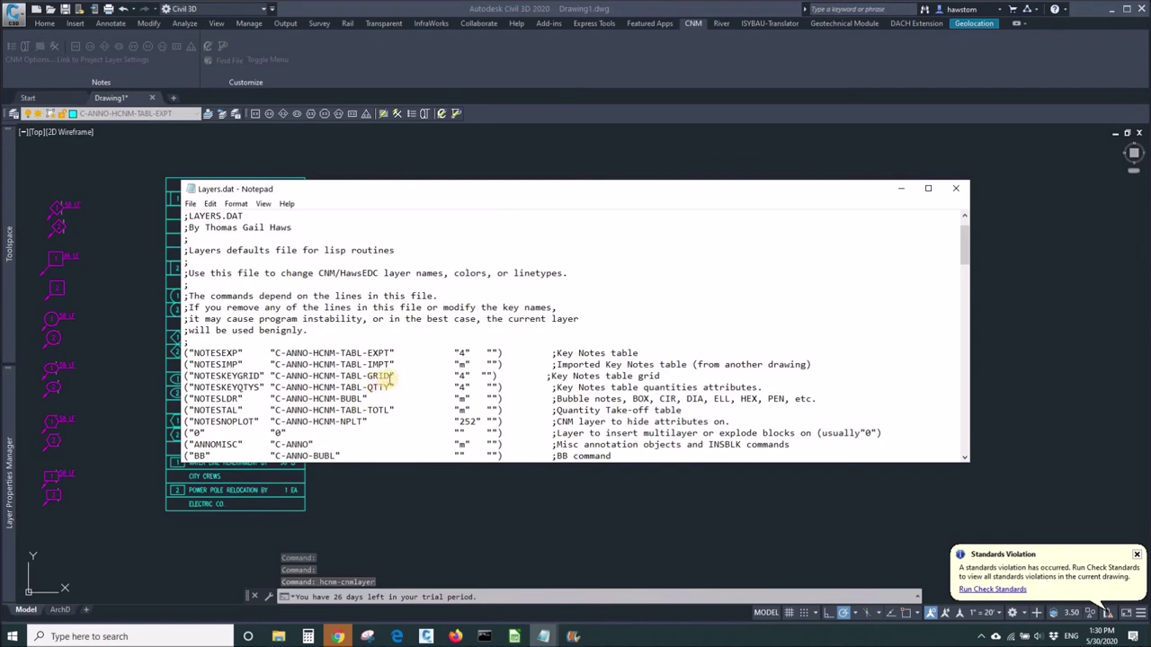
pyautogui.moveTo(361, 376); pyautogui.dragTo(276, 376)
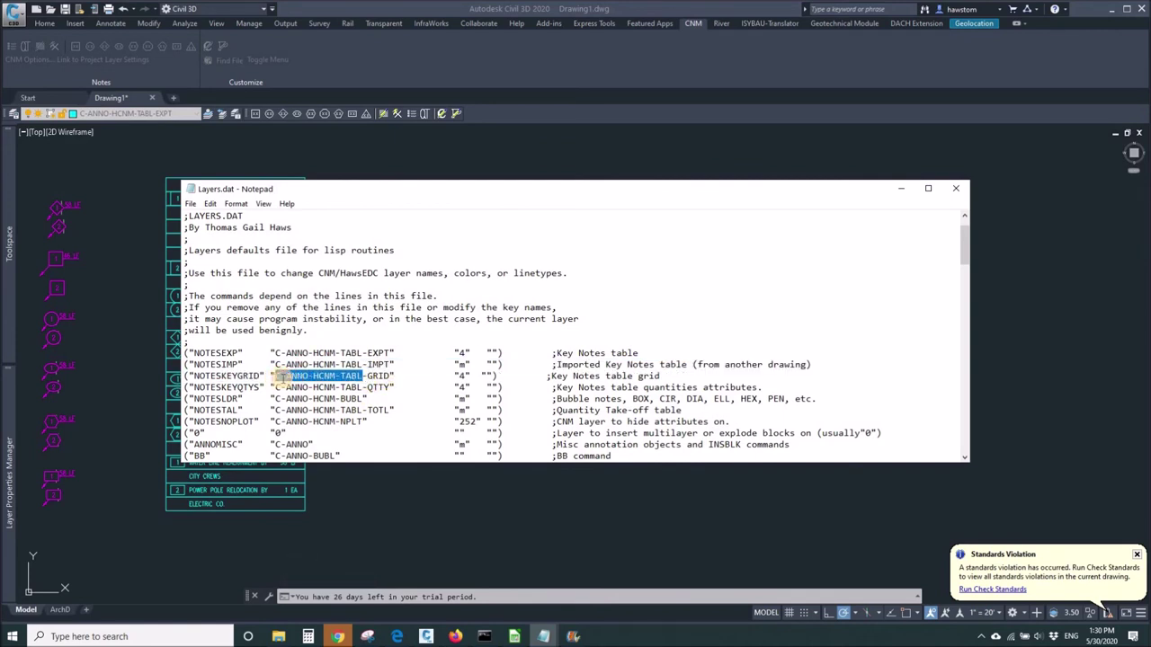
pyautogui.write('CNM')
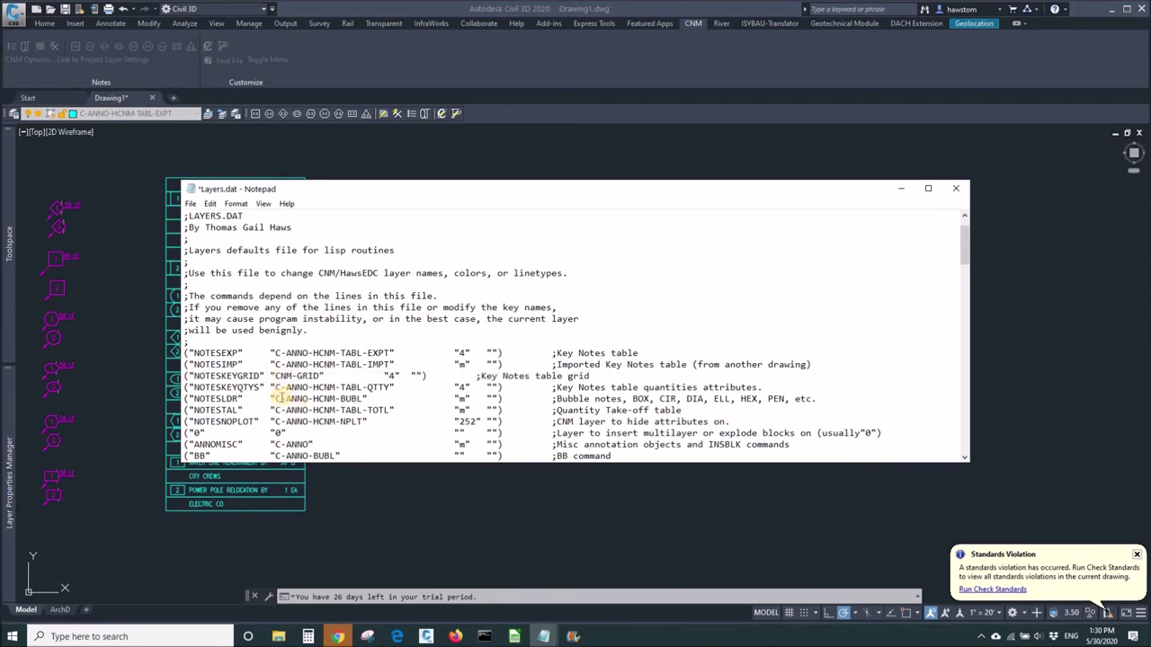
pyautogui.moveTo(276, 387); pyautogui.dragTo(360, 387)
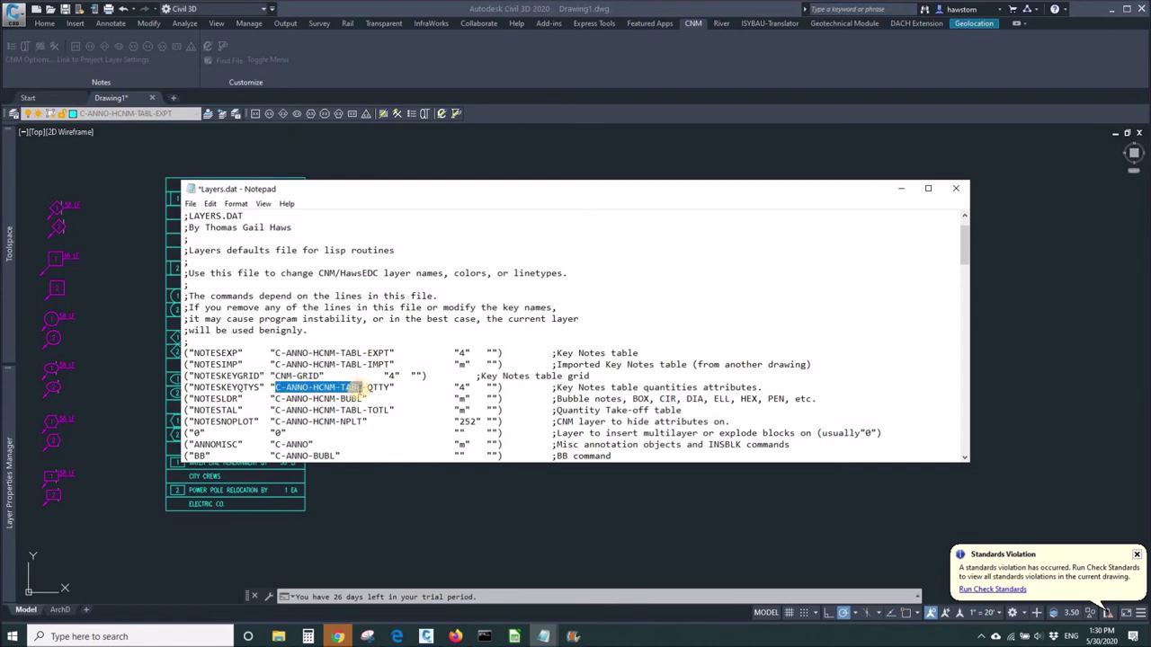
pyautogui.write('CNM')
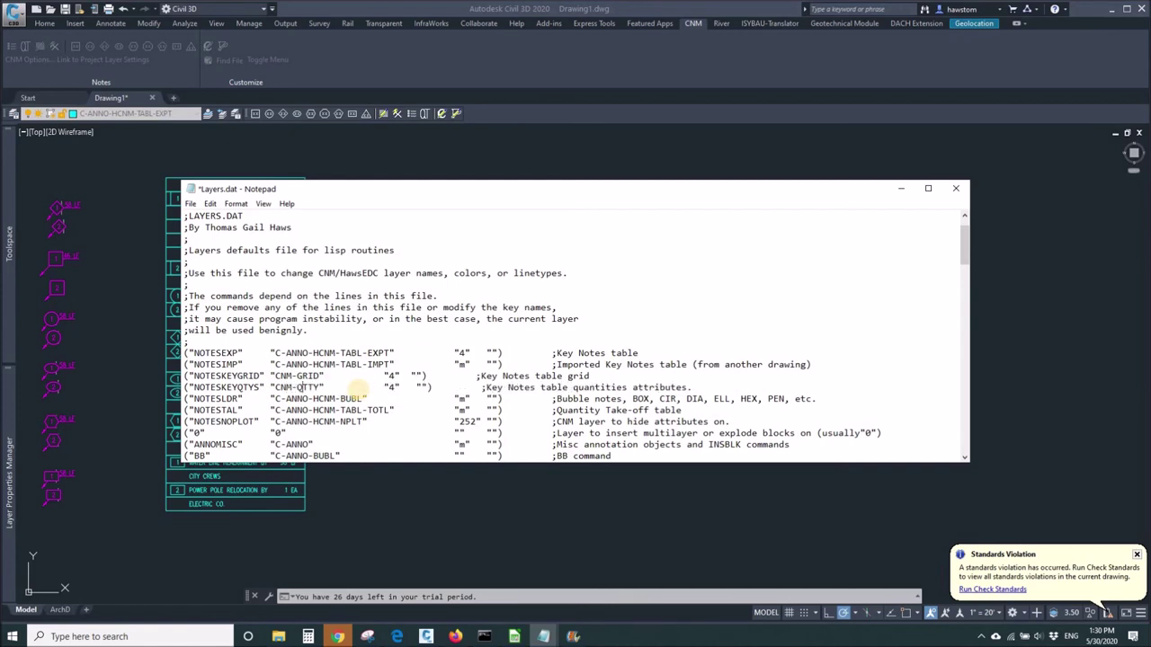
pyautogui.press('Delete')
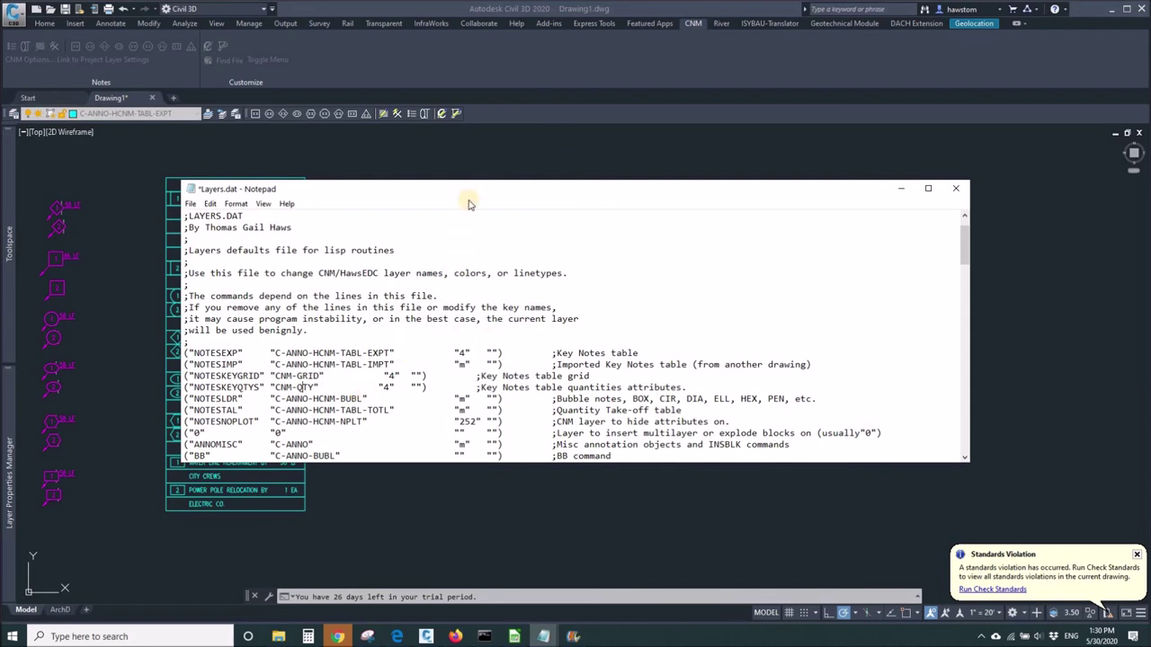
# Save and close the layers.dat file, and reimport the layer settings into the drawing.
pyautogui.click(962, 191)
pyautogui.click(550, 325)
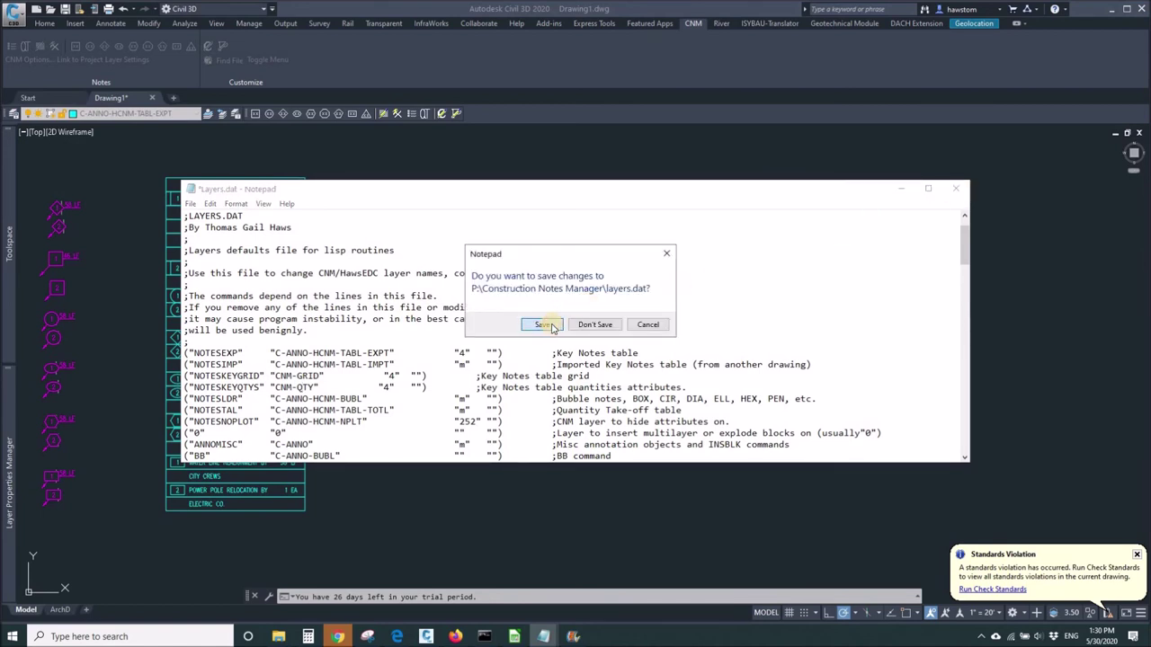
pyautogui.click(632, 336)
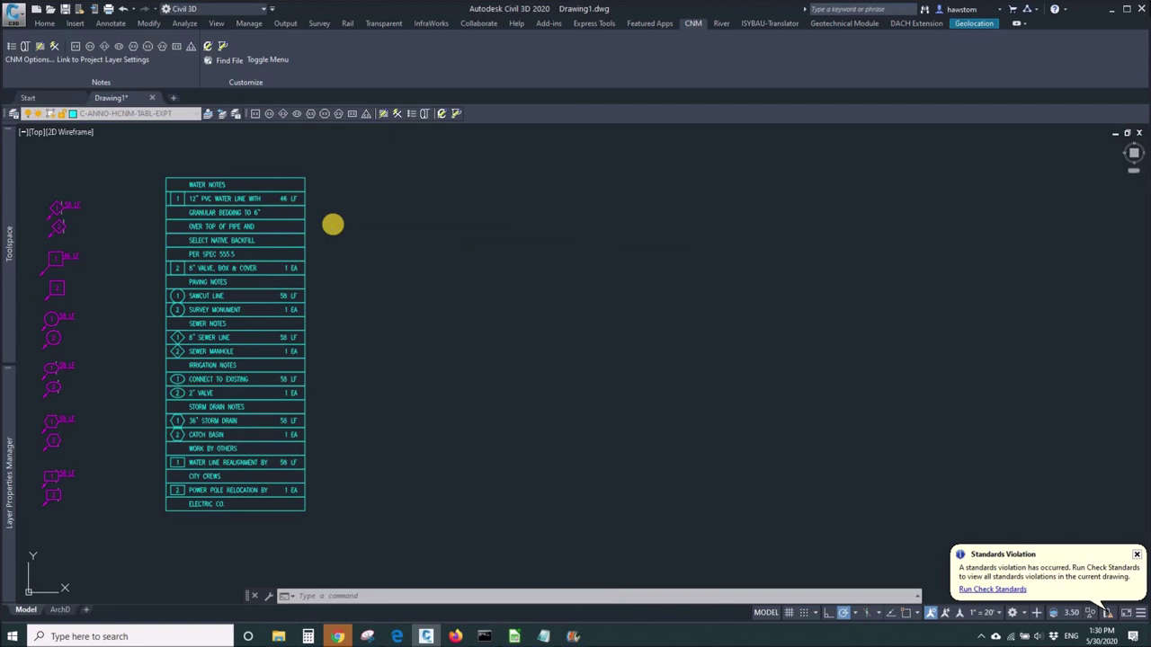
pyautogui.click(333, 225)
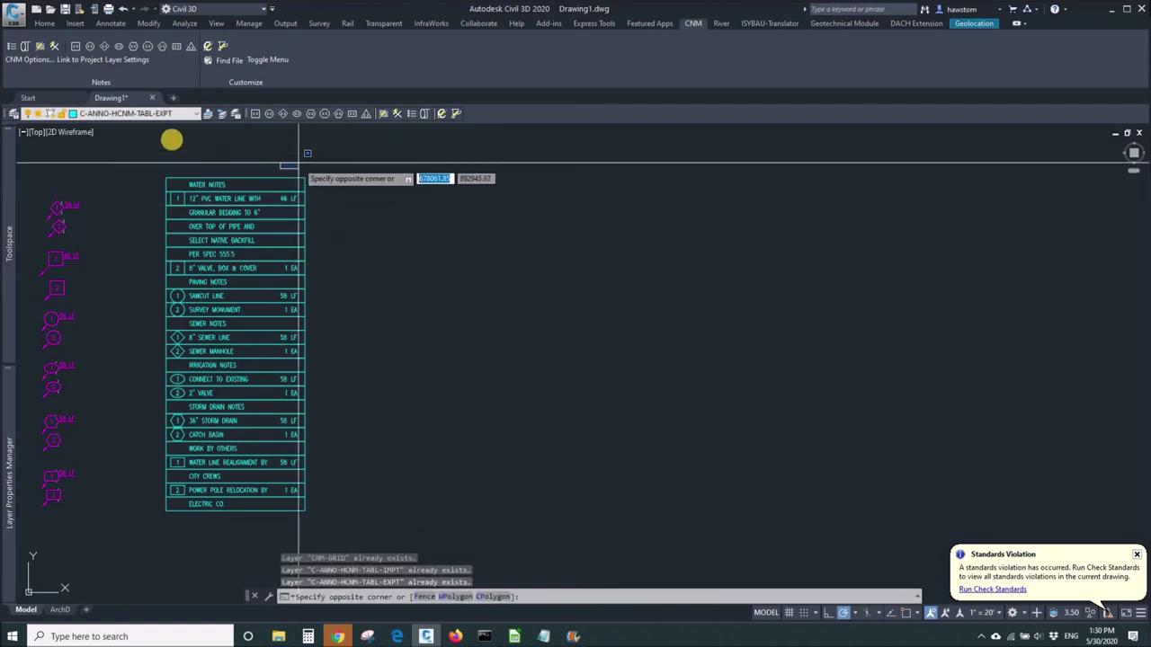
pyautogui.click(170, 141)
# Turn off the quantities and grid lines for Key Notes Tables in the CNM table styles.
pyautogui.click(24, 60)
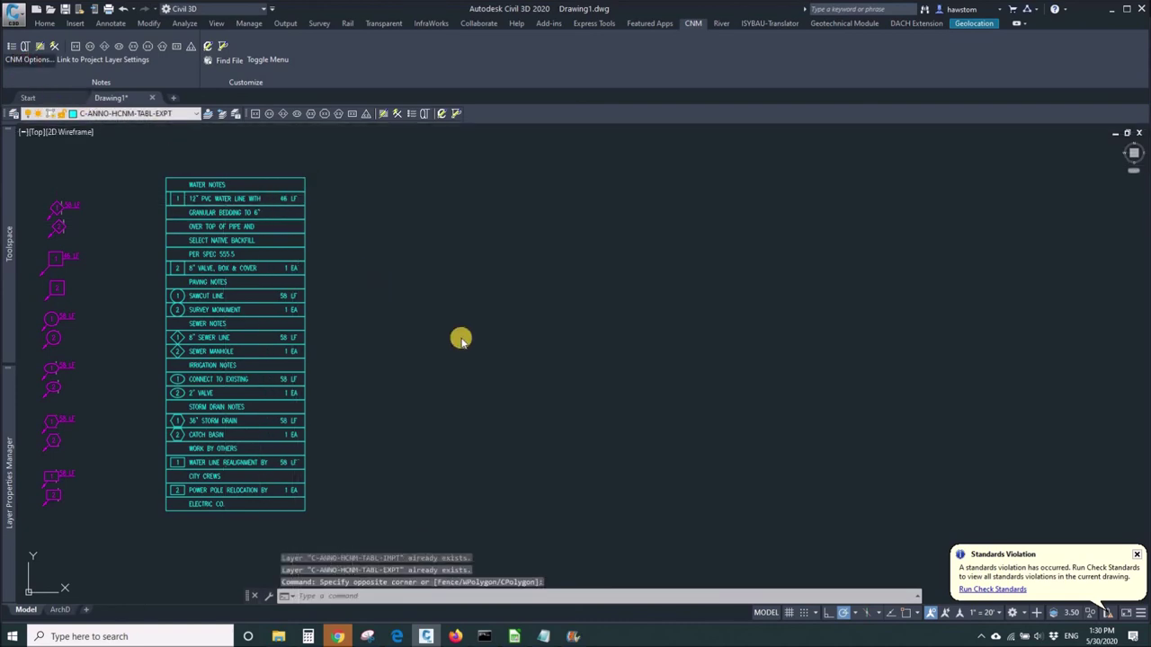
pyautogui.click(543, 348)
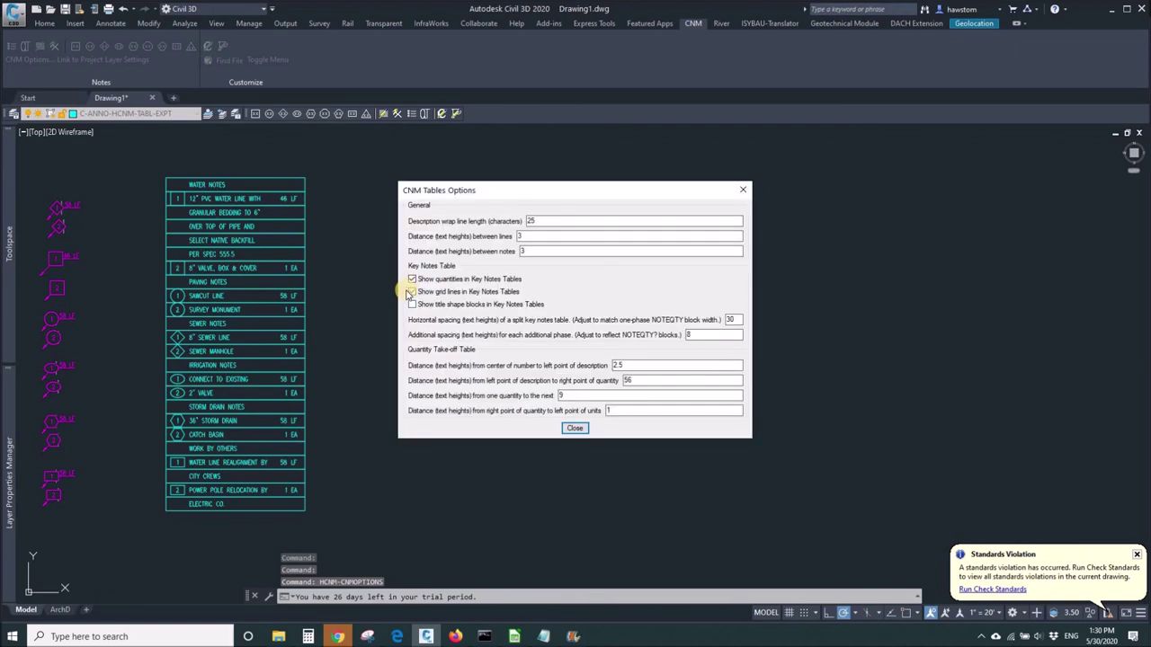
pyautogui.click(411, 292)
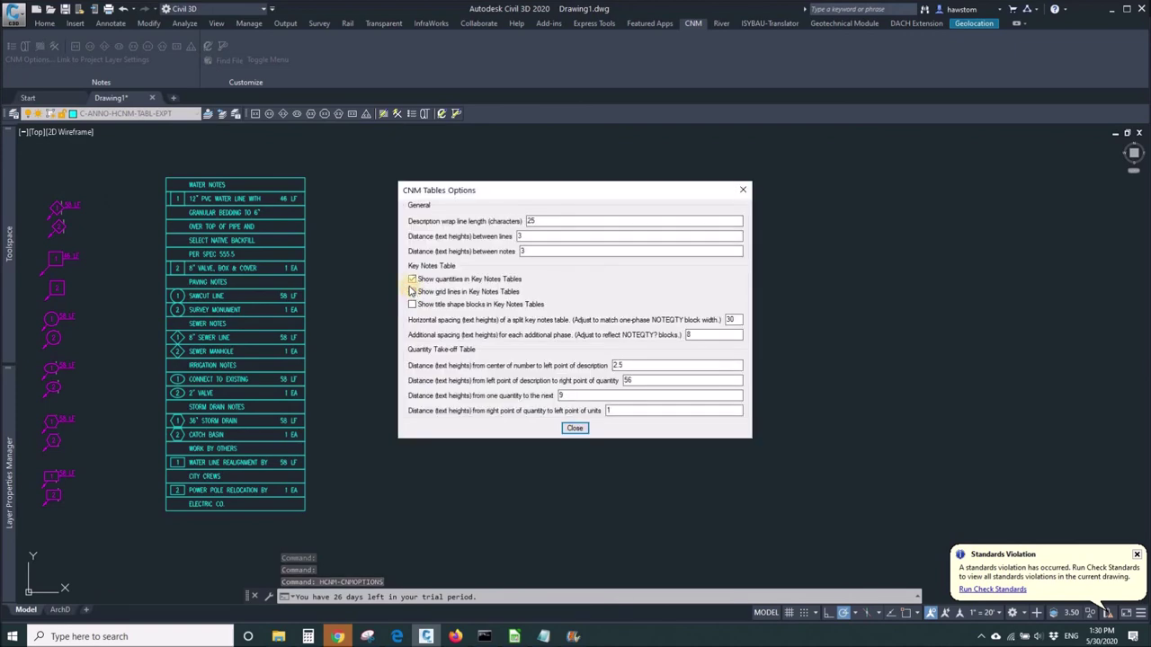
pyautogui.click(580, 431)
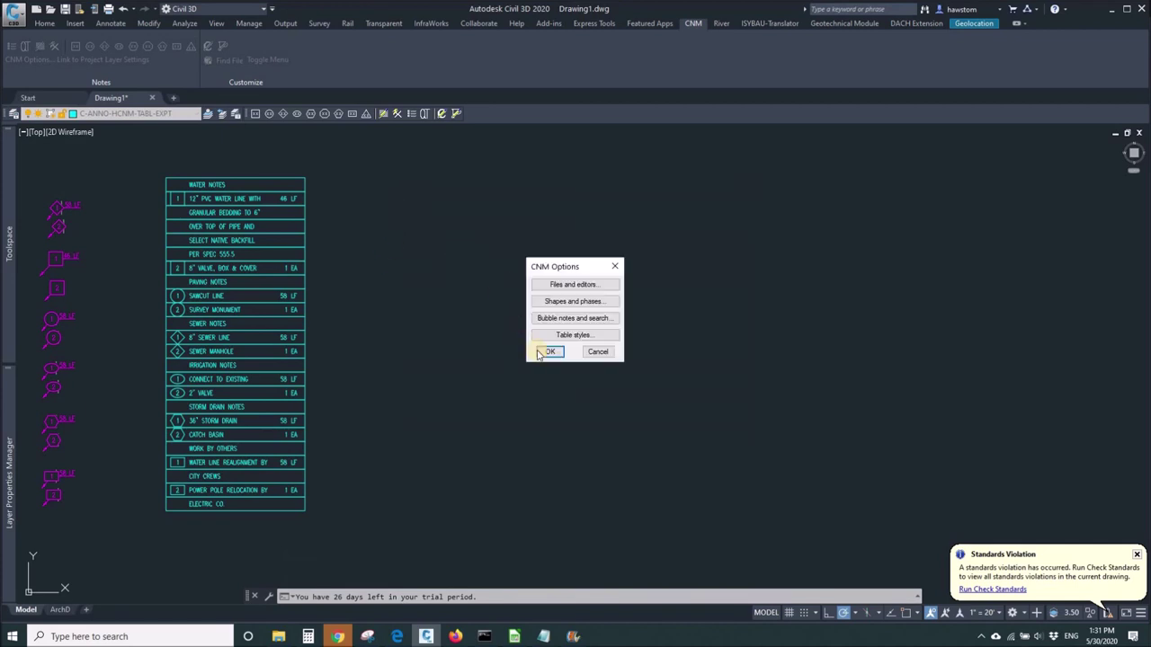
pyautogui.press('Return')
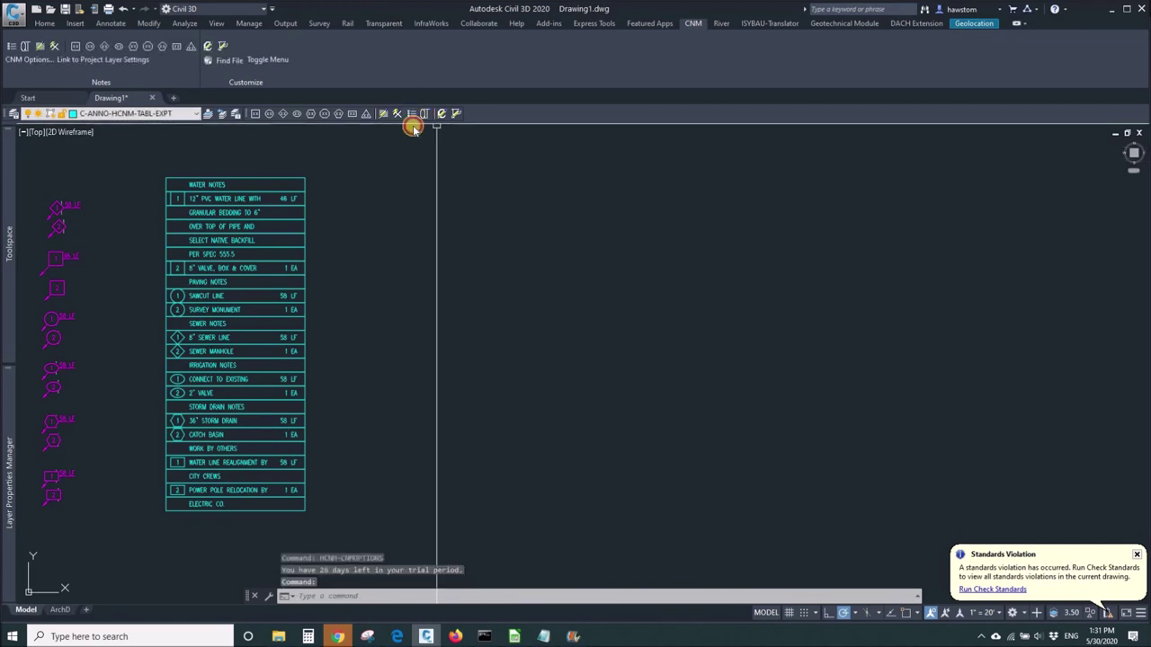
# Regenerate the key notes table with the changed table styles.
pyautogui.press('Return')
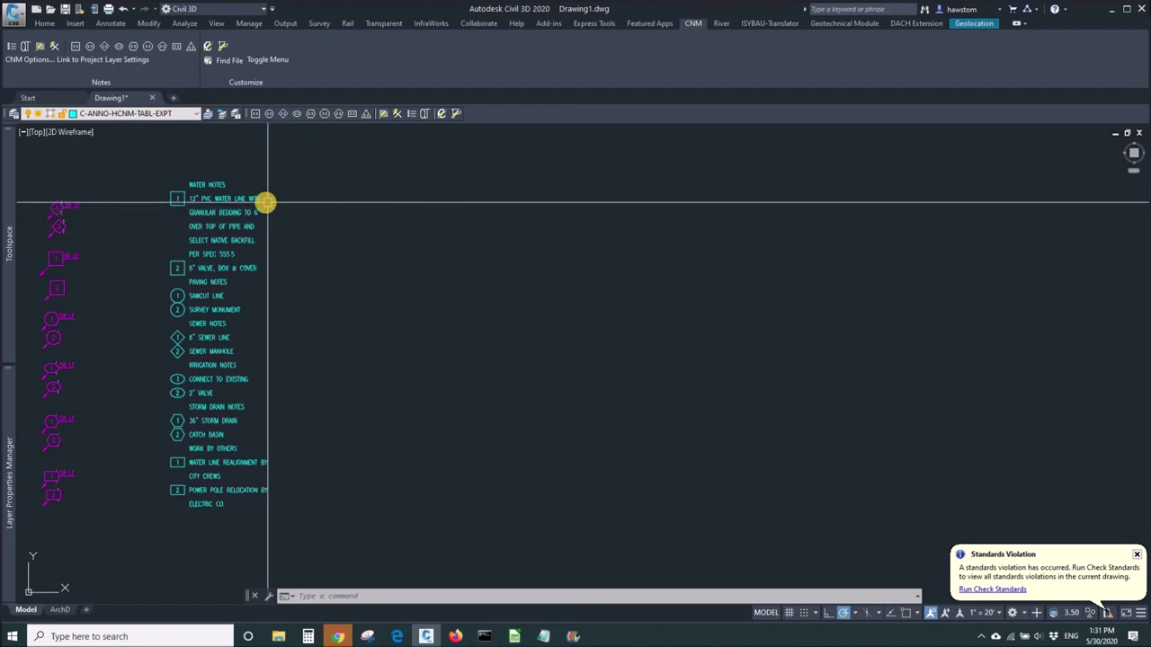
pyautogui.press('Escape')
pyautogui.press('Escape')
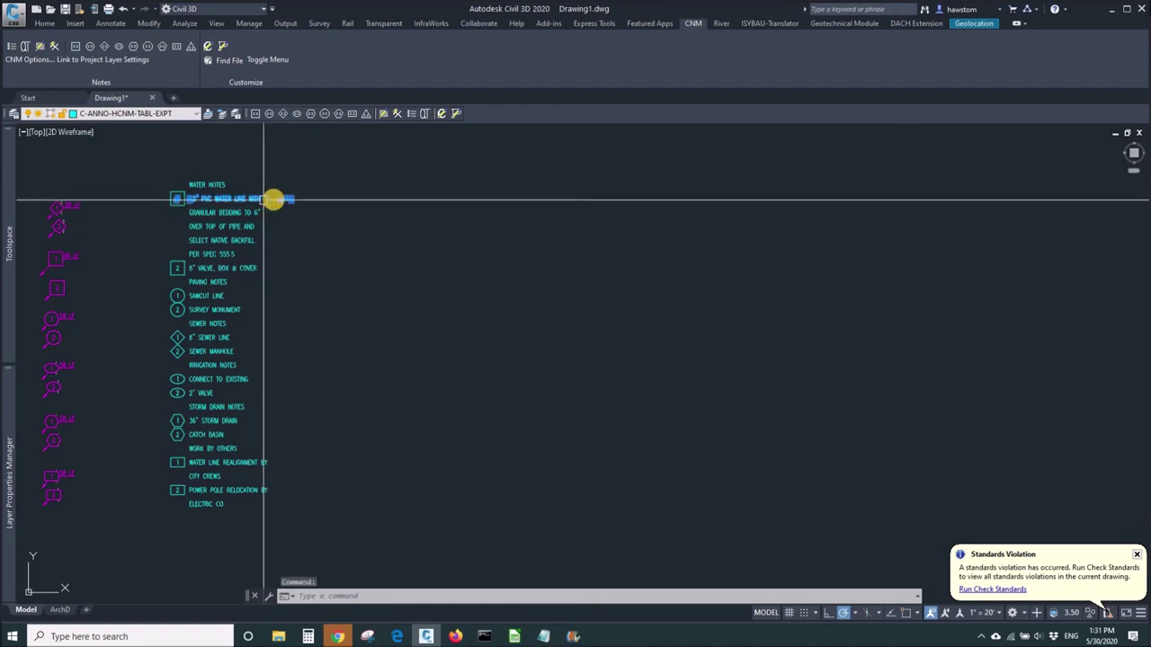